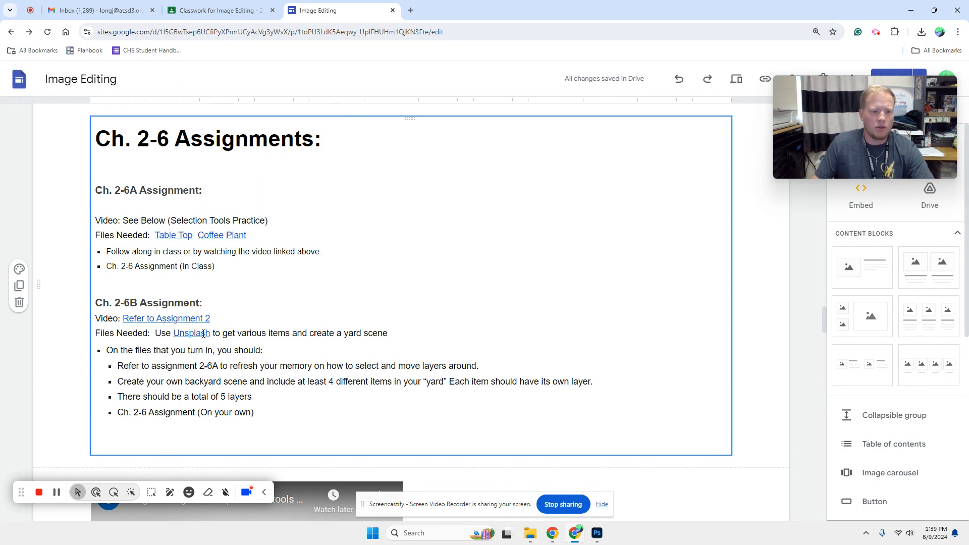
Open the Unsplash site from the link in the Ch. 2-6B assignment, and return to the assignment page to review its instructions.
click(203, 333)
click(205, 355)
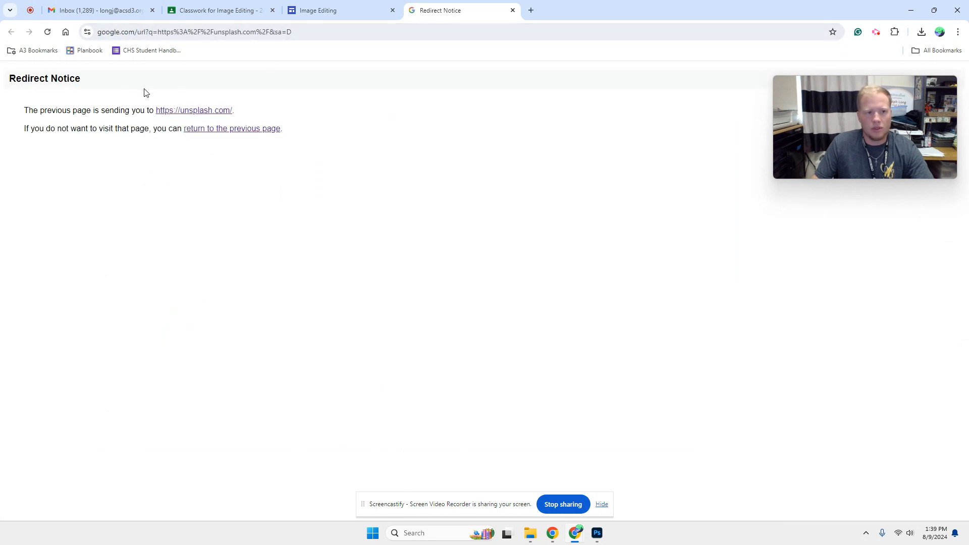
click(179, 111)
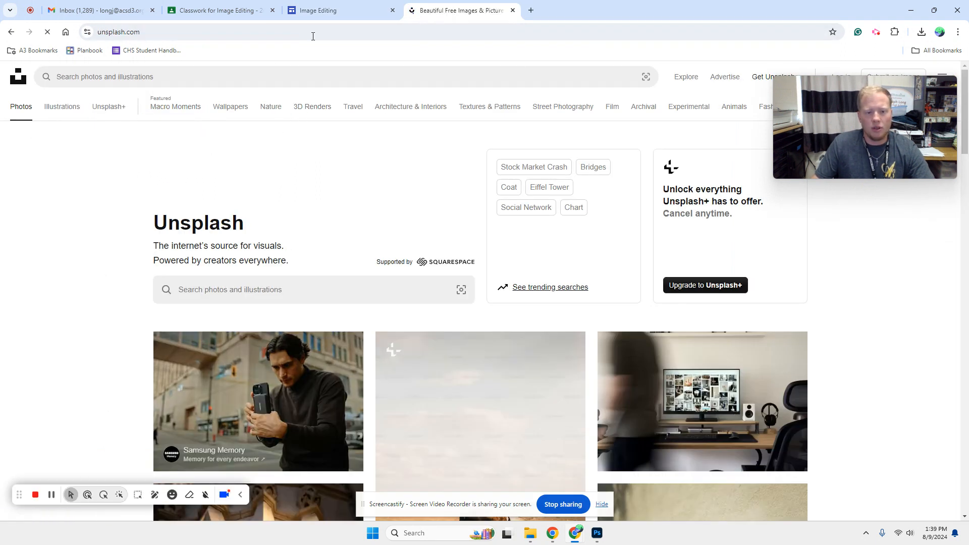
click(360, 5)
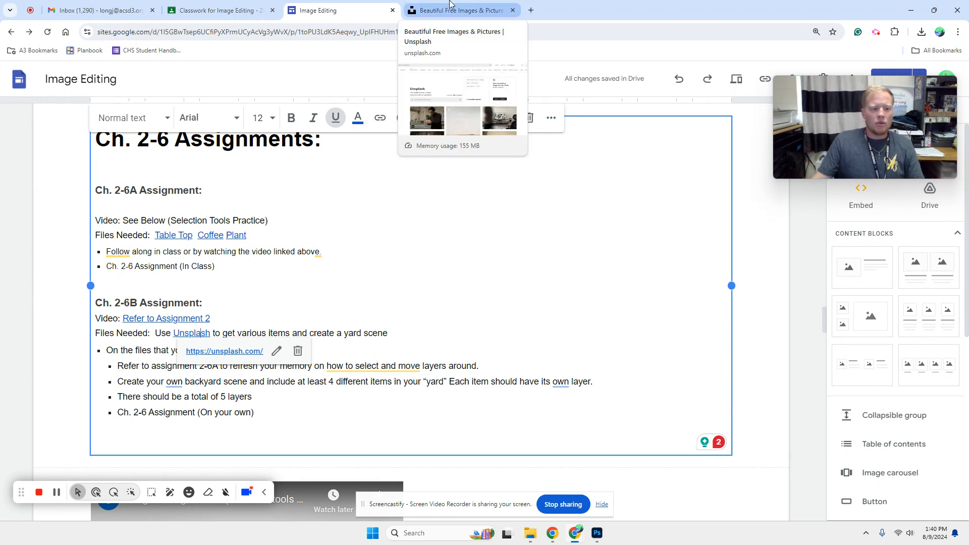
click(499, 350)
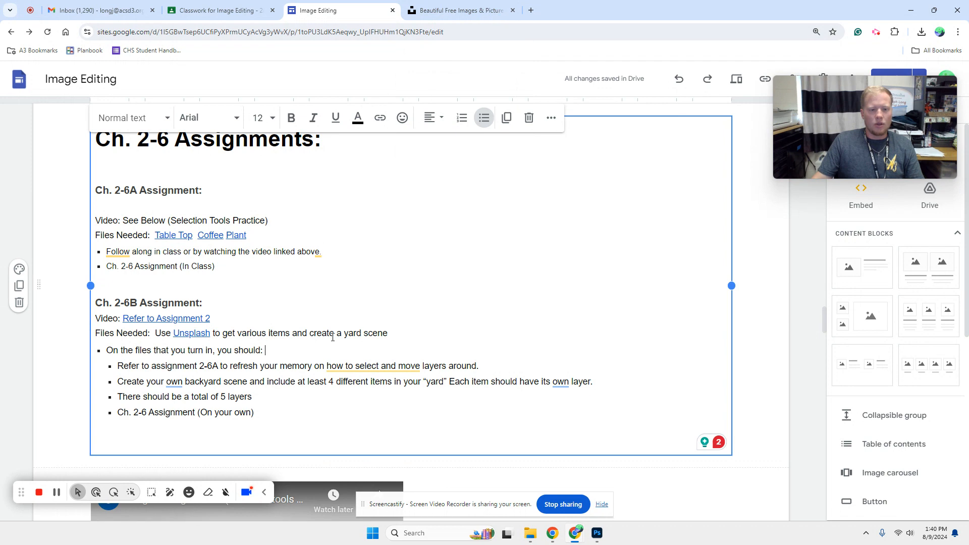
Search Unsplash for "yard" and look through the photo results for a suitable yard background.
click(445, 5)
click(237, 73)
text(yard)
key(Return)
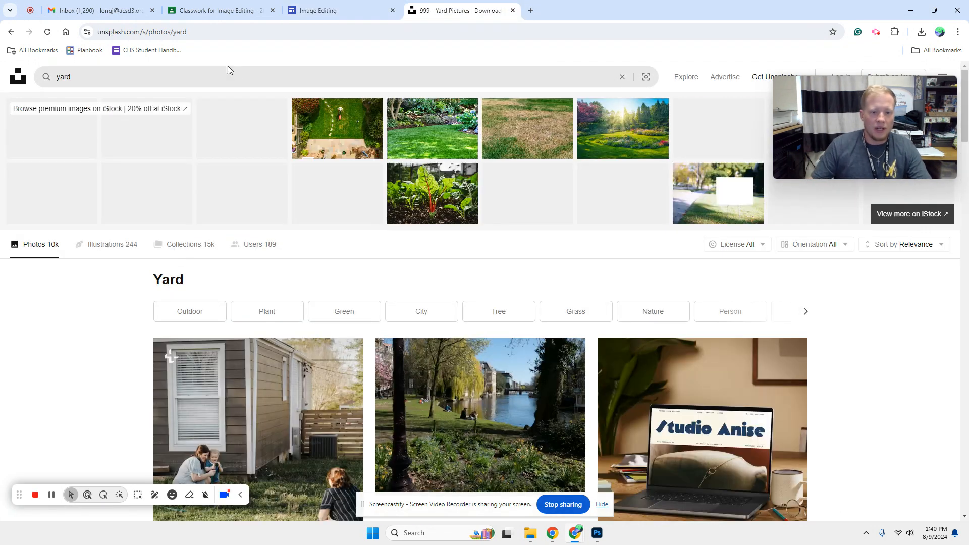
scroll(472, 250, down, 10)
scroll(472, 250, down, 15)
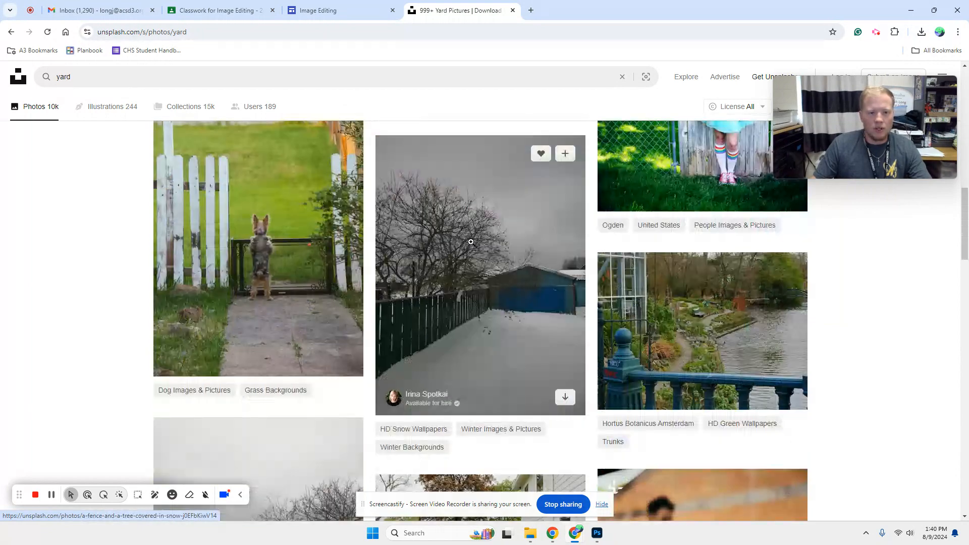
scroll(477, 238, down, 7)
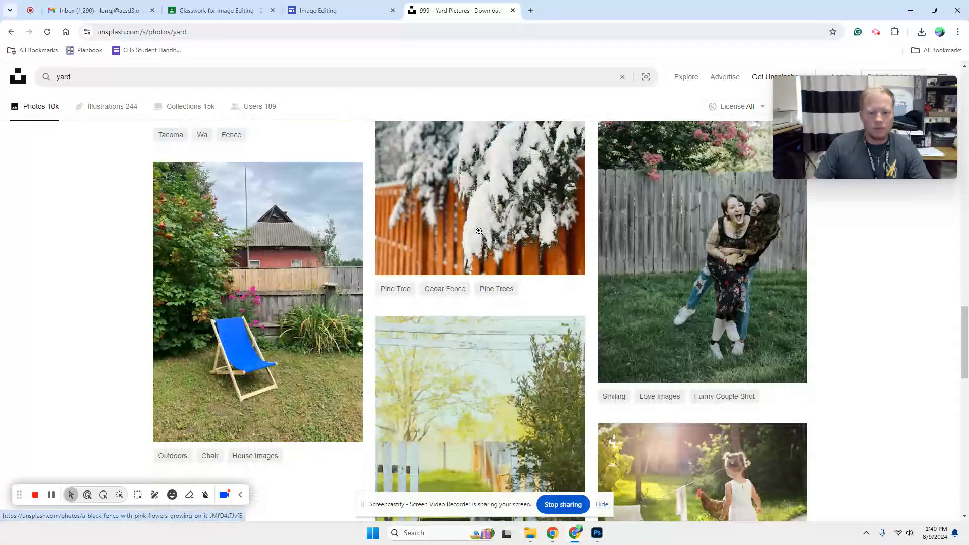
scroll(478, 232, up, 4)
Search Unsplash for "backyard" and check the photo results for a usable scene.
click(158, 77)
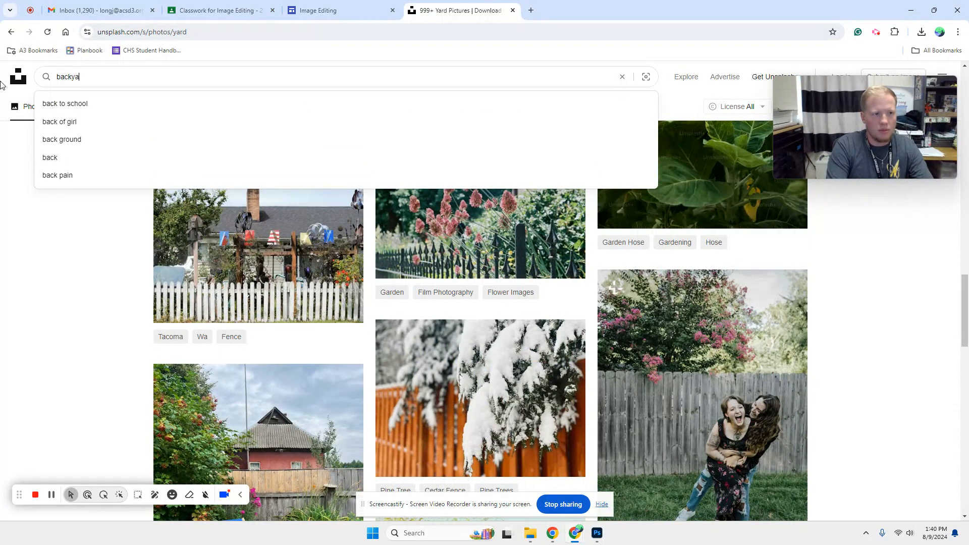
key(Return)
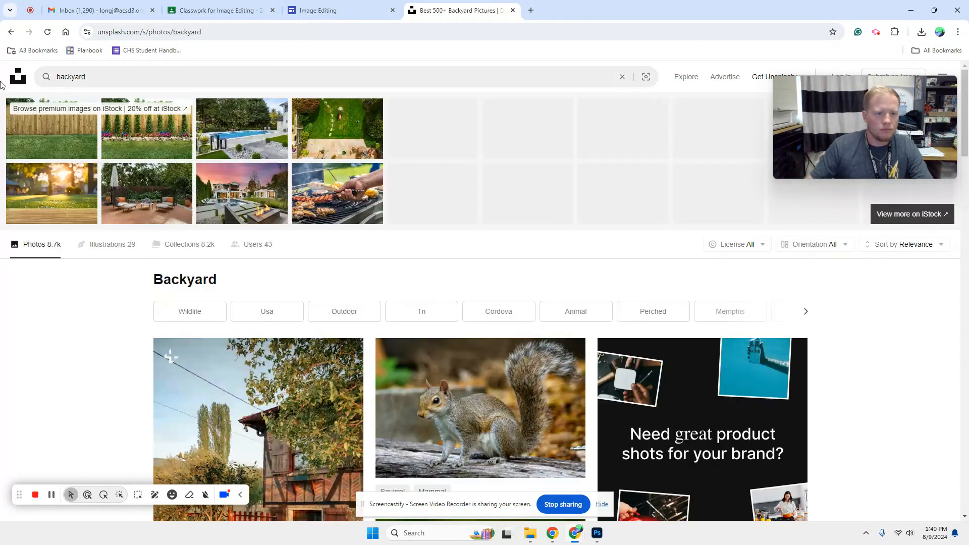
scroll(427, 376, down, 6)
scroll(331, 313, down, 8)
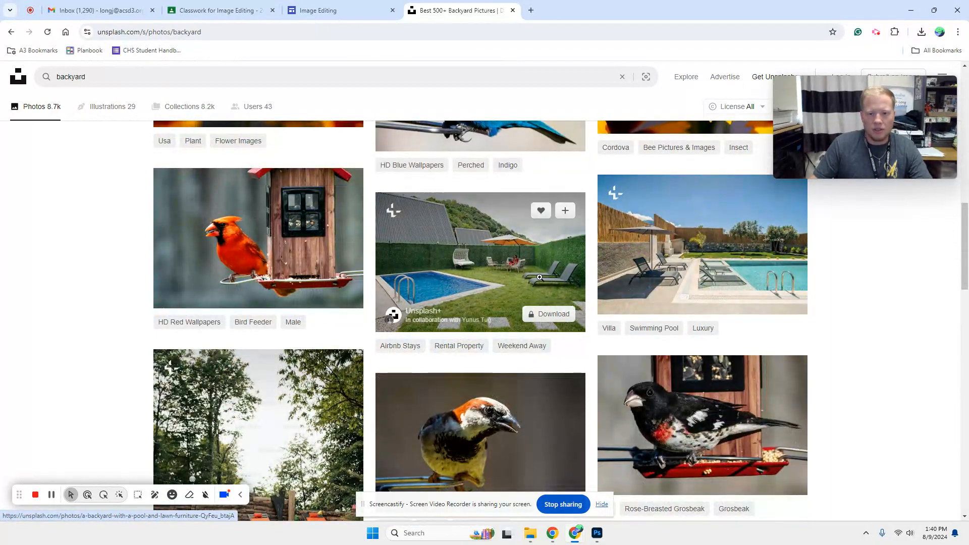
scroll(493, 300, down, 3)
scroll(568, 221, up, 3)
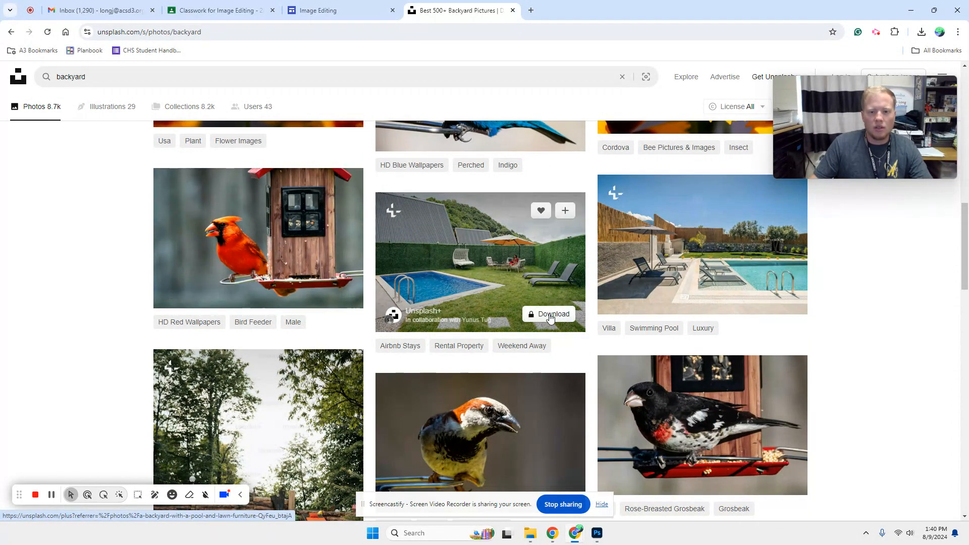
scroll(462, 327, down, 15)
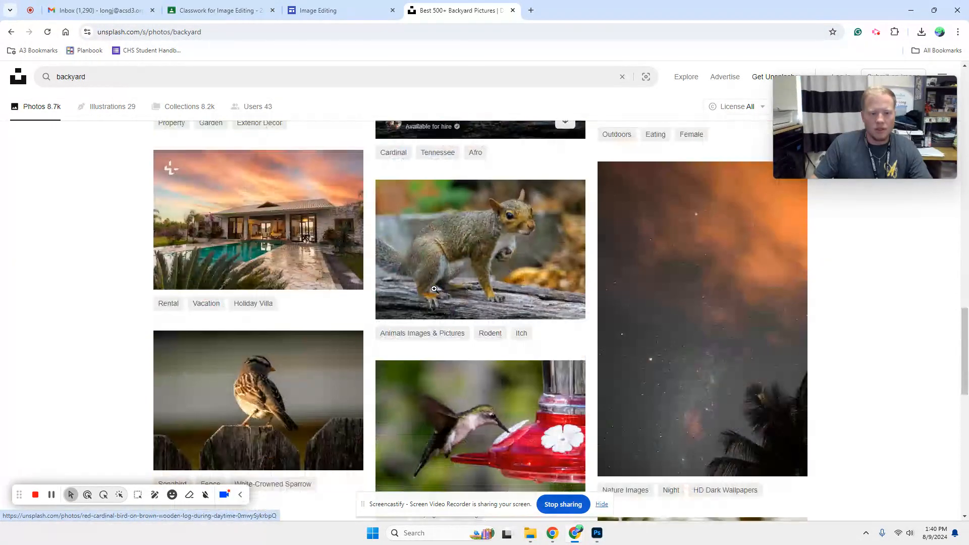
Load more backyard photos and browse them for an open yard suitable as a background.
scroll(528, 286, down, 5)
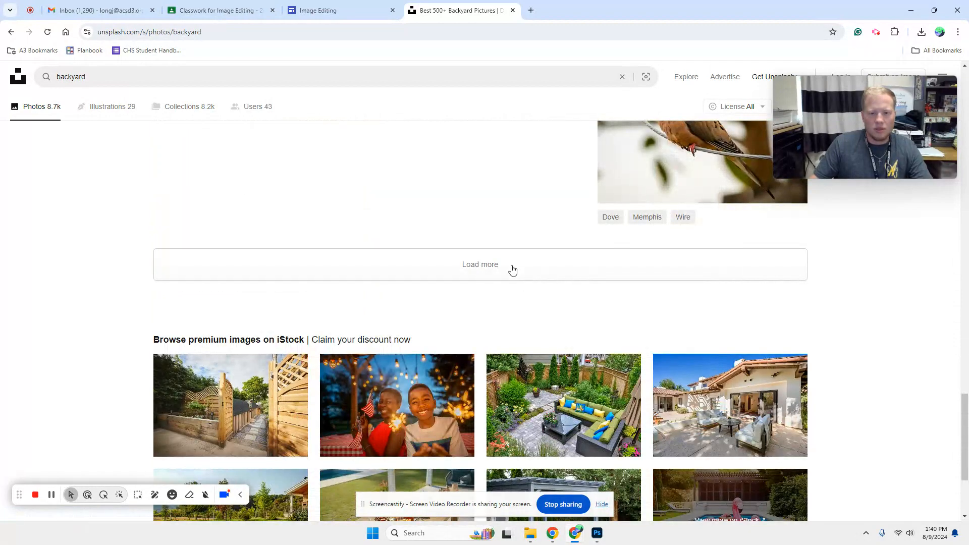
scroll(454, 257, down, 6)
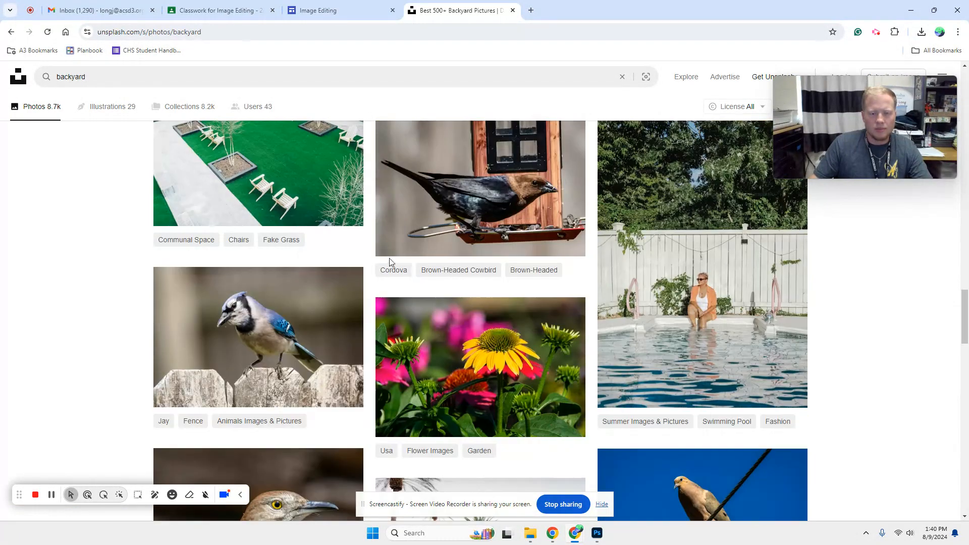
scroll(454, 256, down, 15)
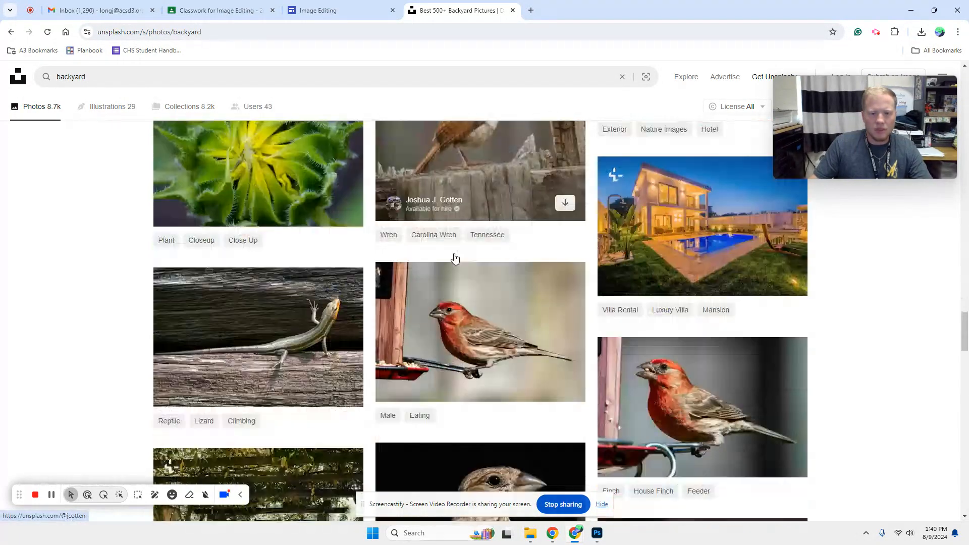
scroll(454, 253, down, 15)
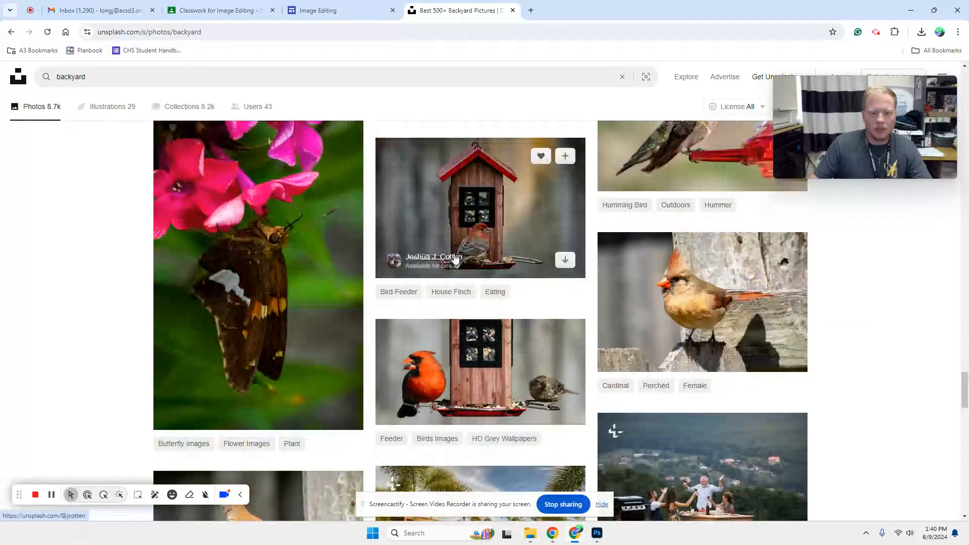
scroll(453, 253, down, 15)
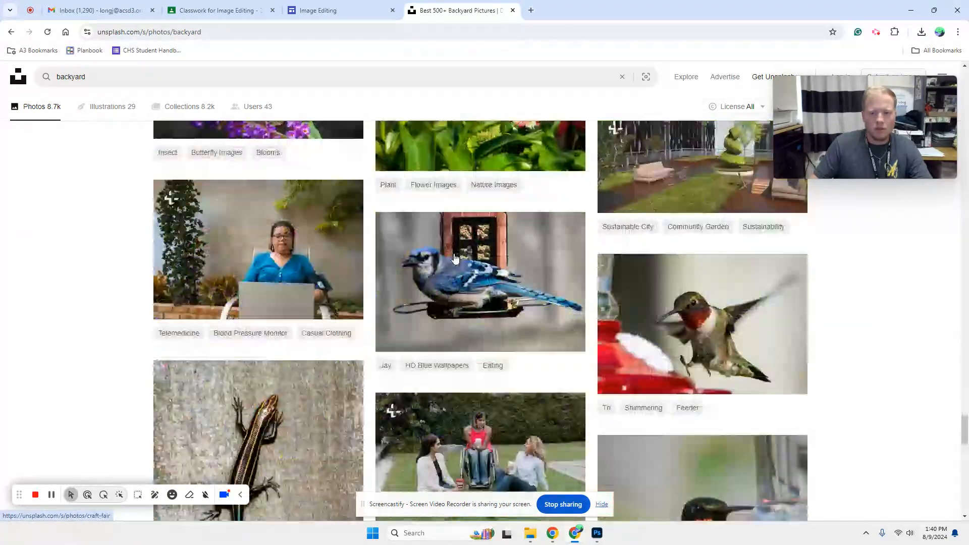
scroll(453, 254, down, 15)
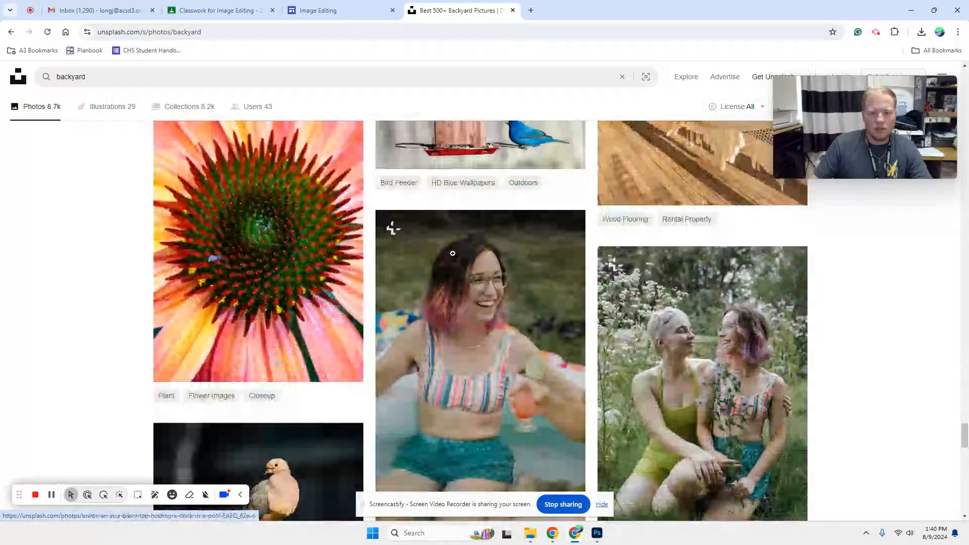
scroll(453, 258, down, 15)
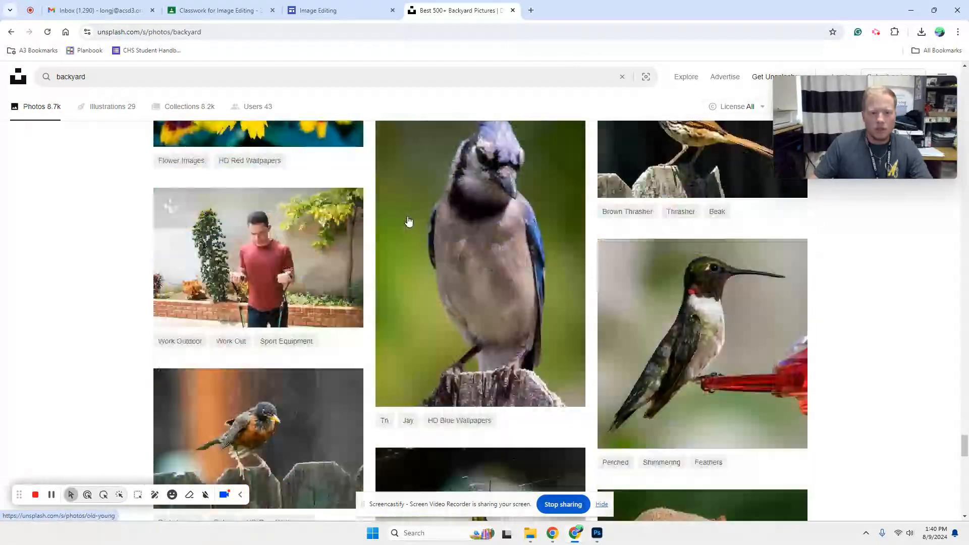
scroll(407, 216, down, 12)
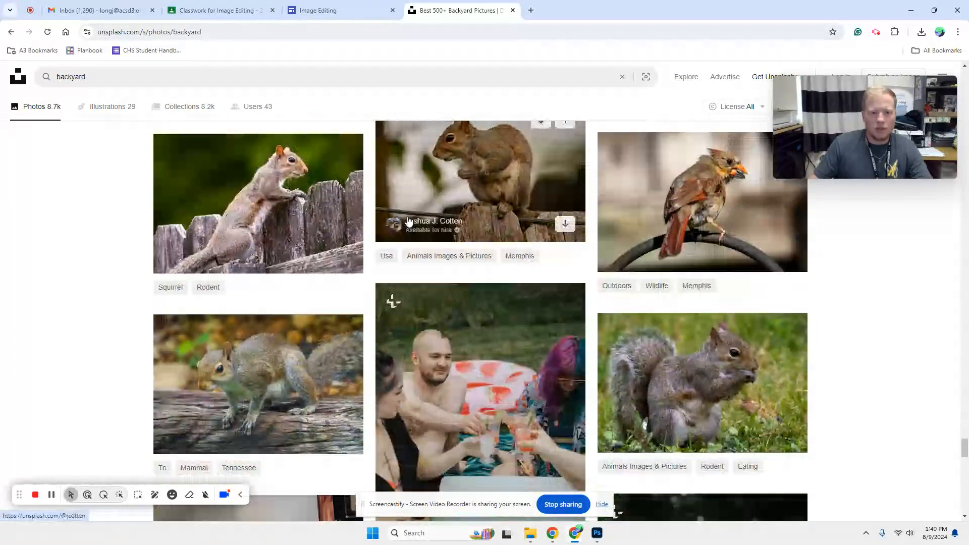
Search Unsplash for "yard" again and check the first photo results.
drag(122, 75, 3, 66)
text(yard)
key(Return)
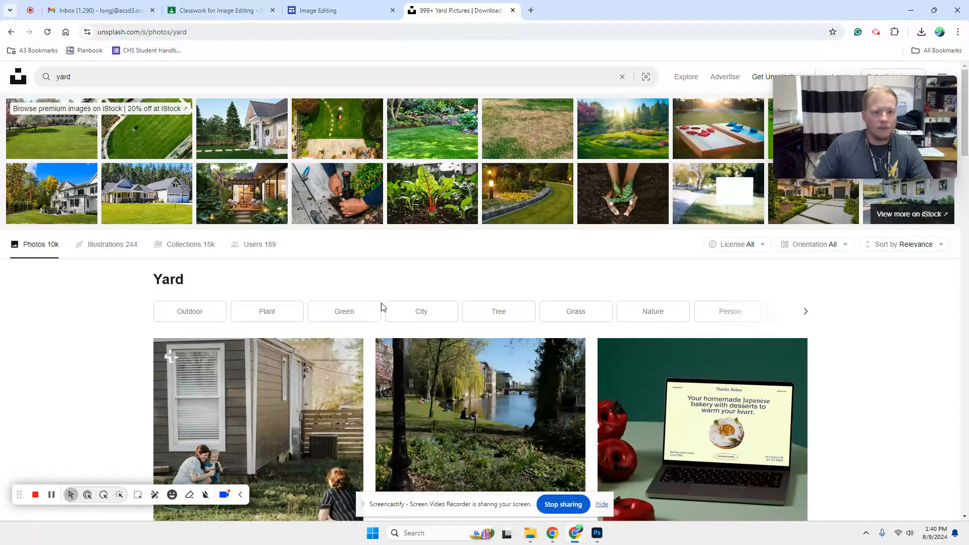
scroll(309, 418, down, 4)
scroll(312, 313, up, 2)
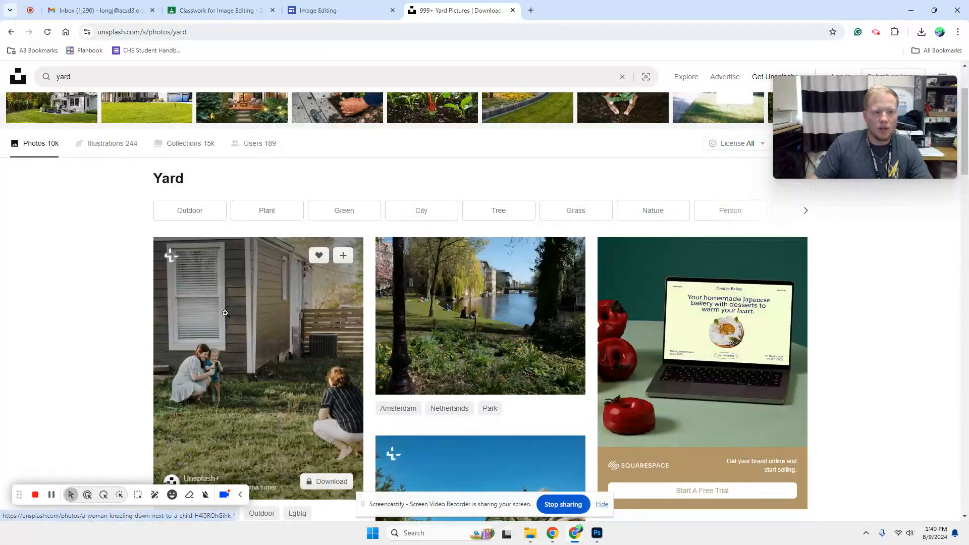
Switch to the suggested Outdoor category and browse its photos, loading more, for a suitable background.
click(200, 215)
scroll(309, 284, down, 11)
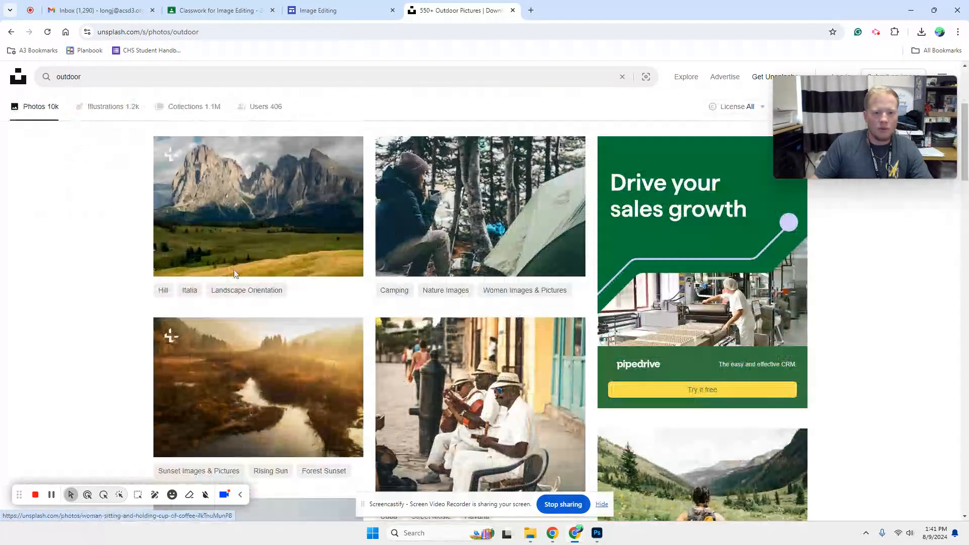
scroll(406, 227, down, 19)
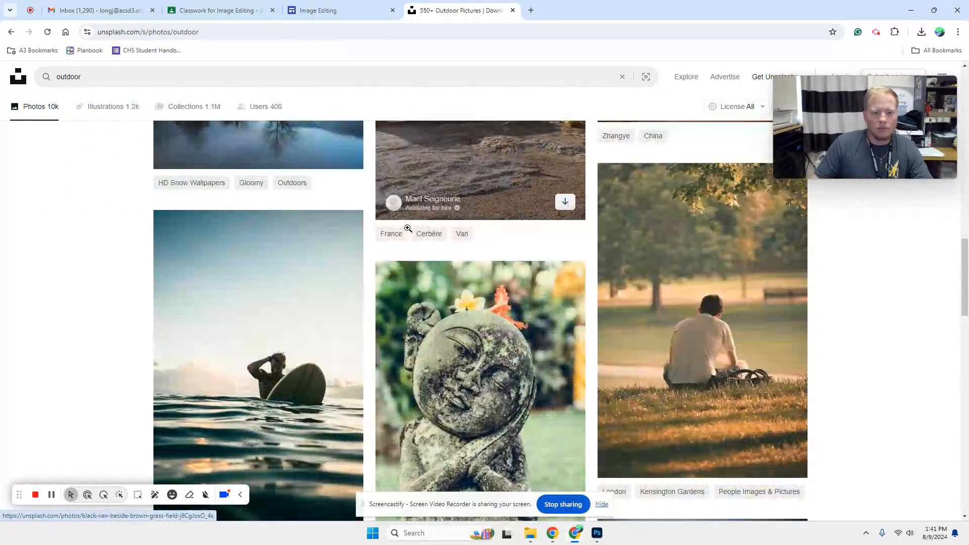
scroll(408, 228, down, 10)
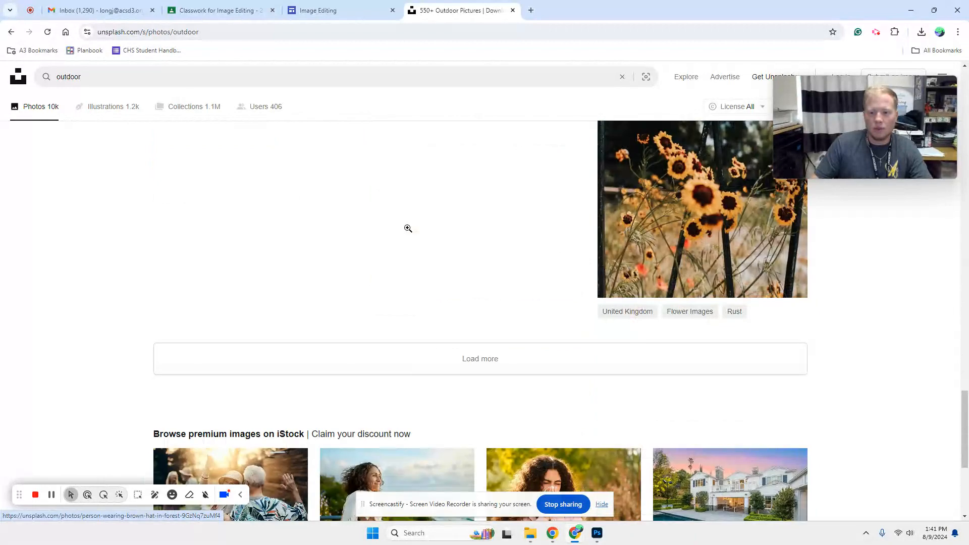
click(542, 155)
scroll(459, 247, down, 9)
scroll(459, 247, down, 8)
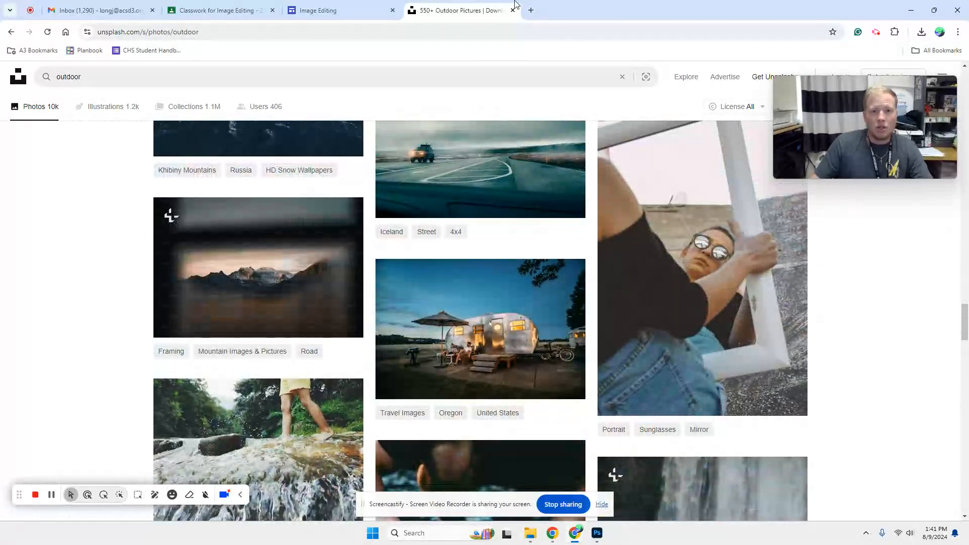
scroll(470, 288, down, 3)
scroll(472, 286, up, 3)
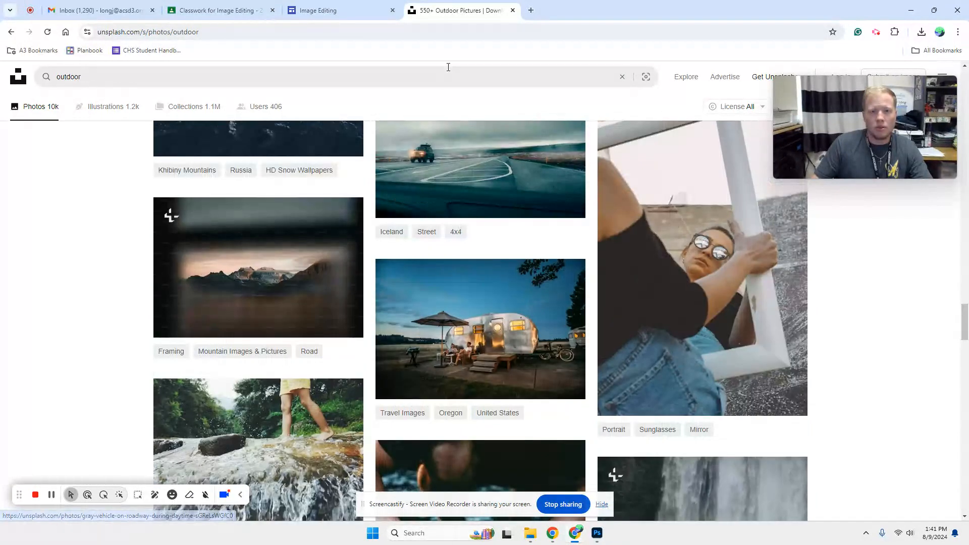
Go to google.com, search for "backyard" and show the image results.
click(474, 29)
text(google.com)
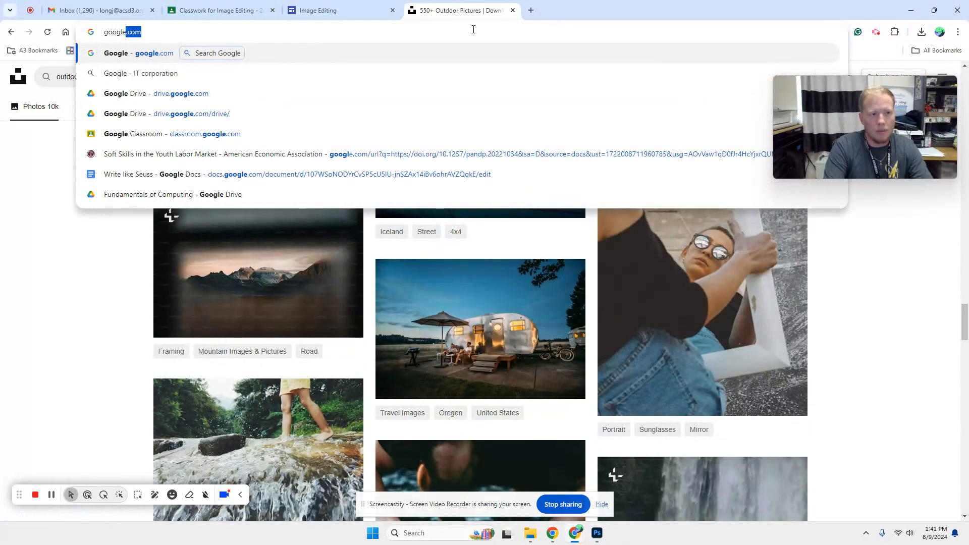
key(Return)
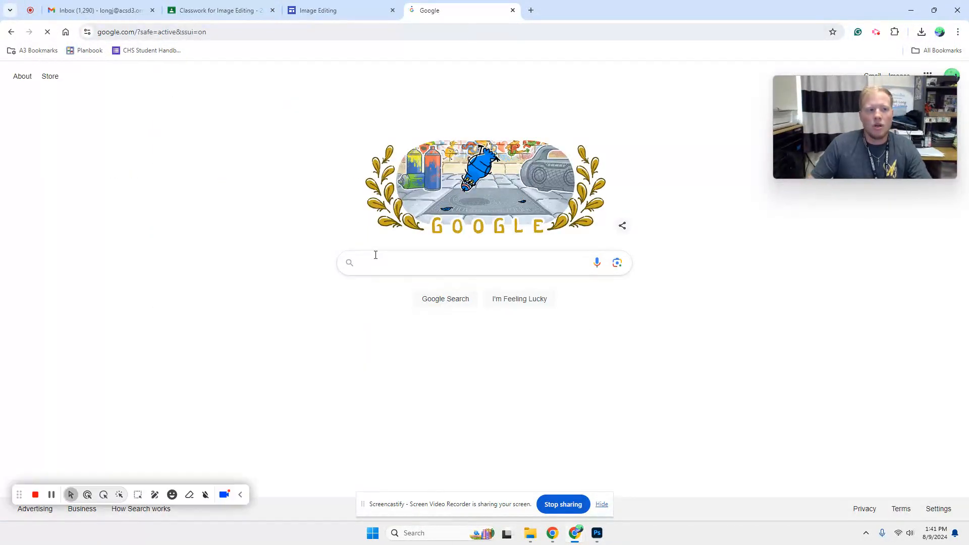
click(409, 262)
text(ba)
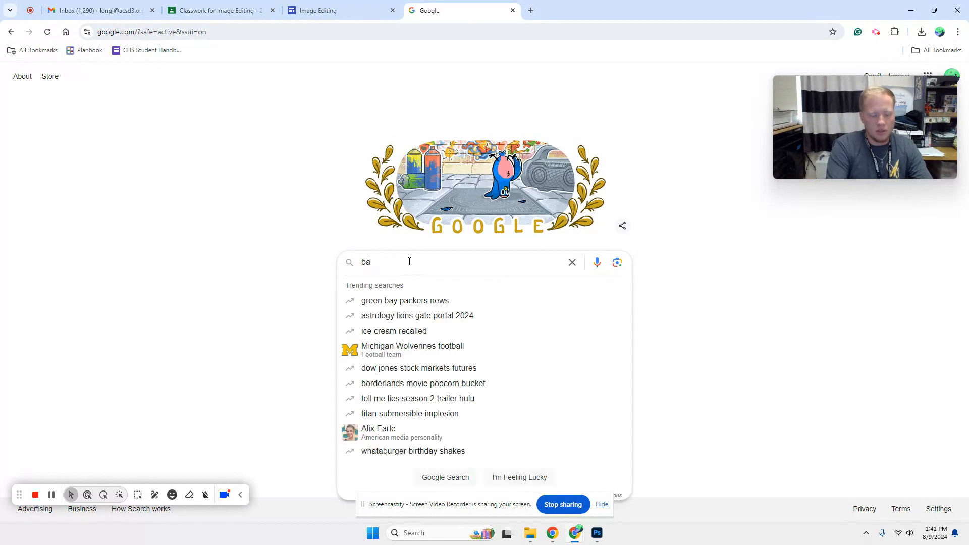
text(ckyard)
key(Return)
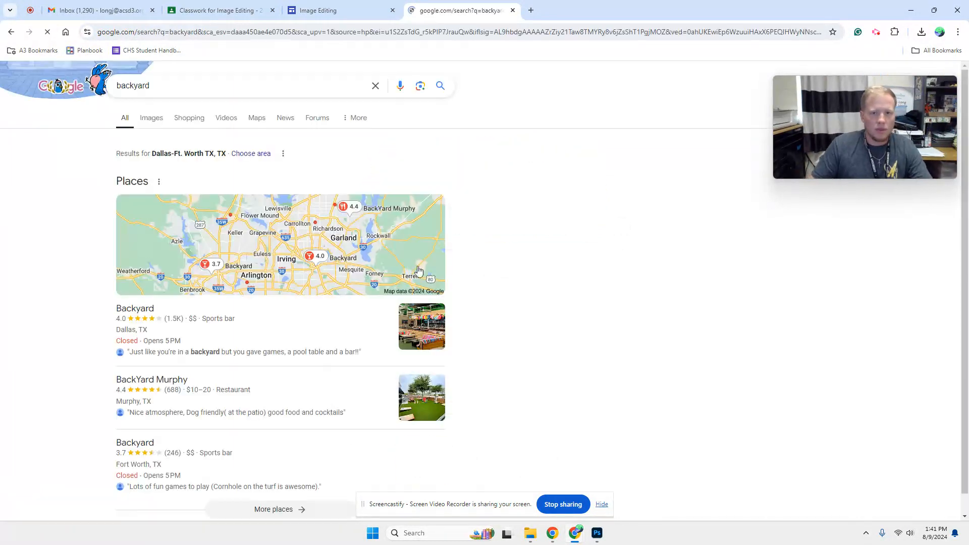
click(151, 120)
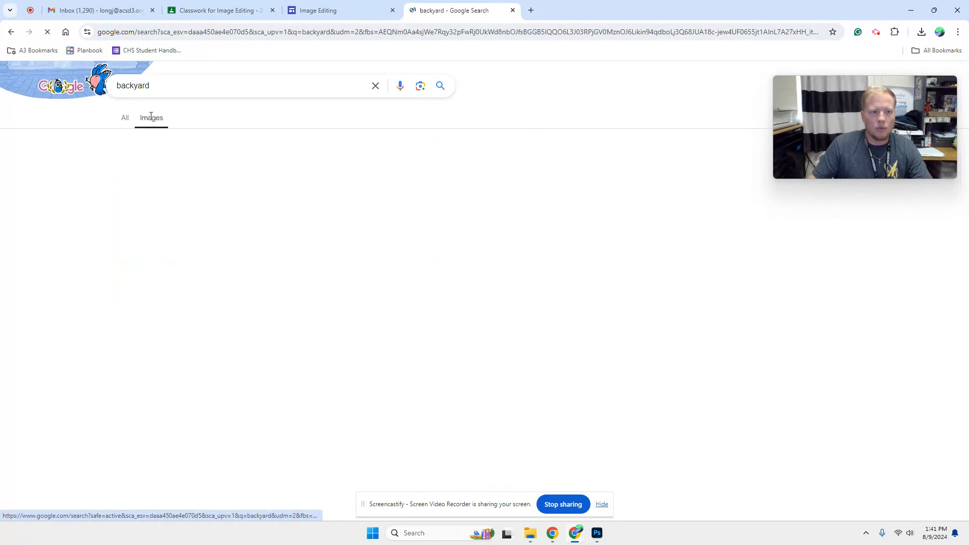
Filter the backyard image results to large size and open the Mental Floss lawn and fence photo.
click(348, 119)
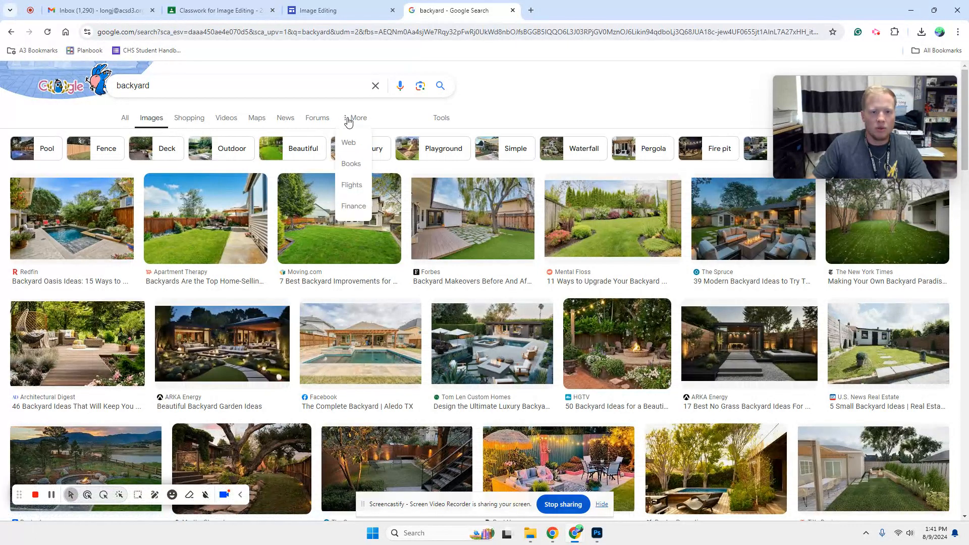
click(440, 119)
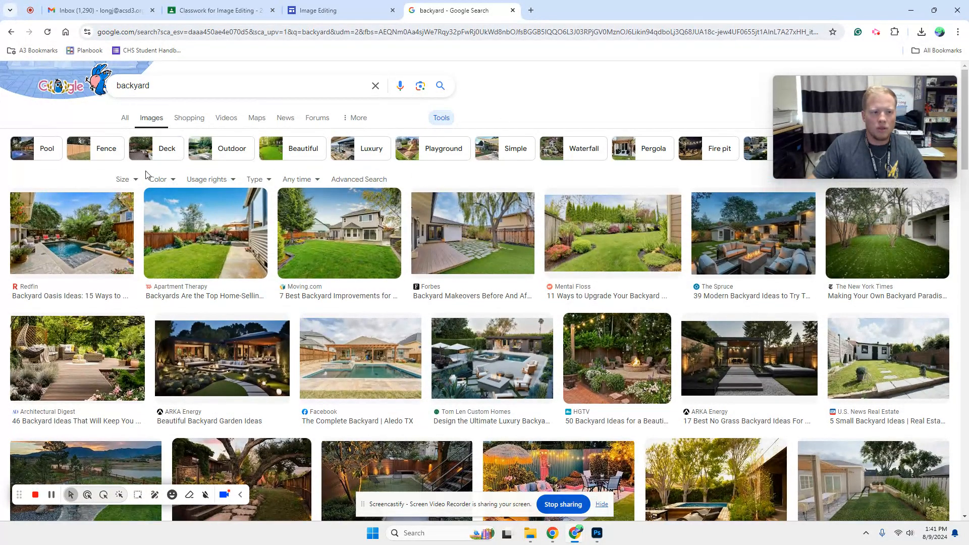
click(134, 179)
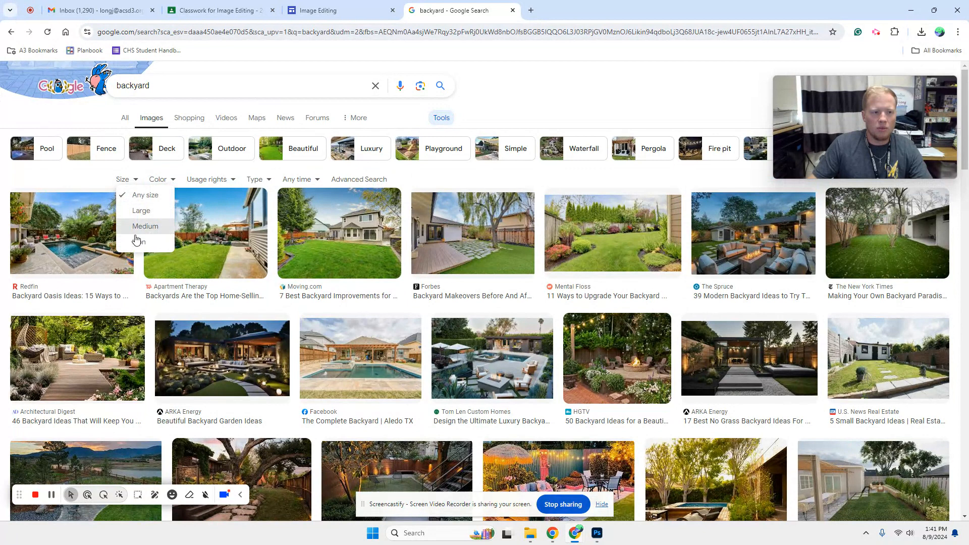
click(136, 211)
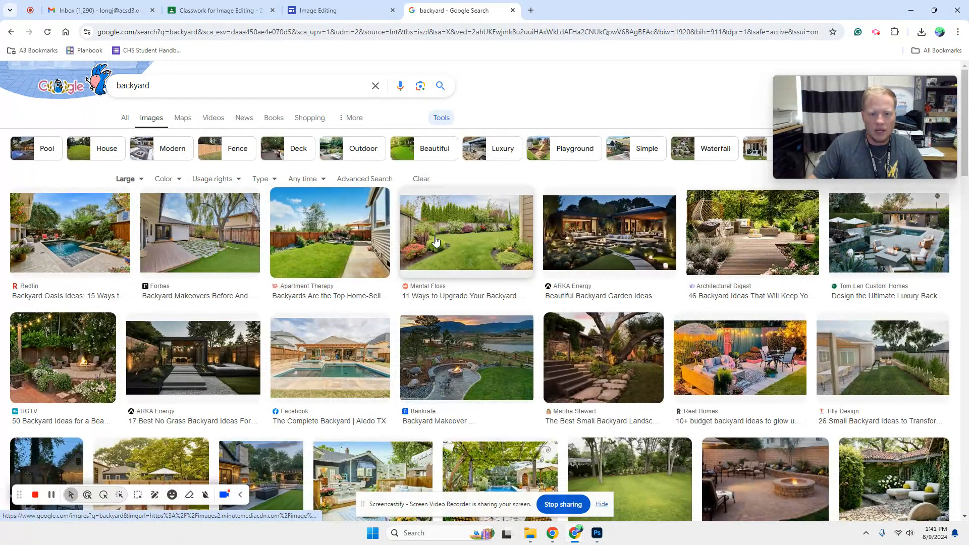
click(404, 238)
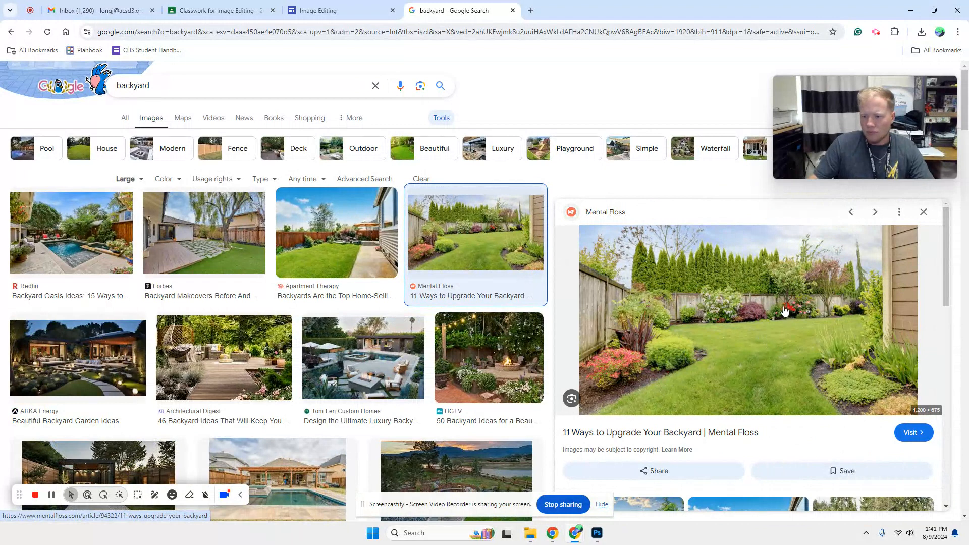
Open unsplash.com in a new browser tab beside the Google image results.
click(358, 7)
click(454, 10)
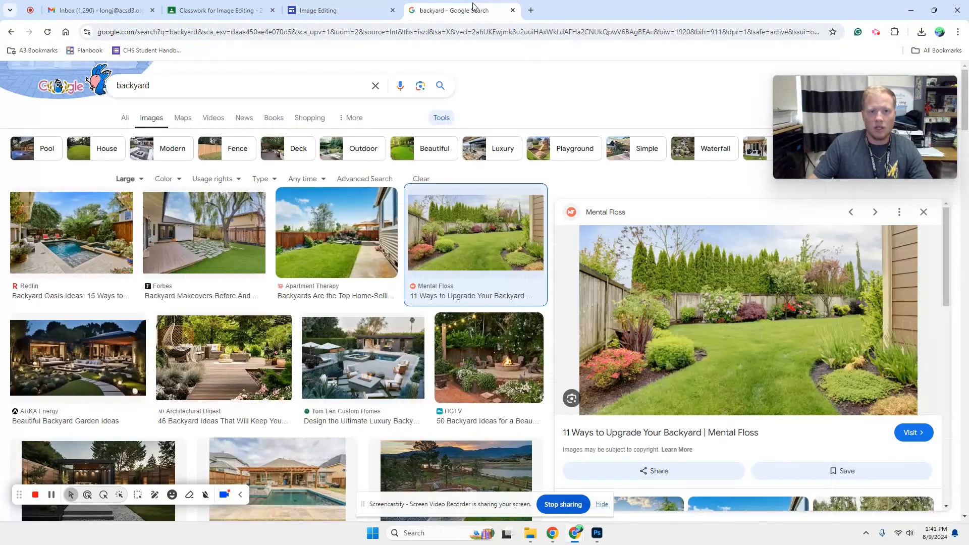
click(530, 10)
text(un)
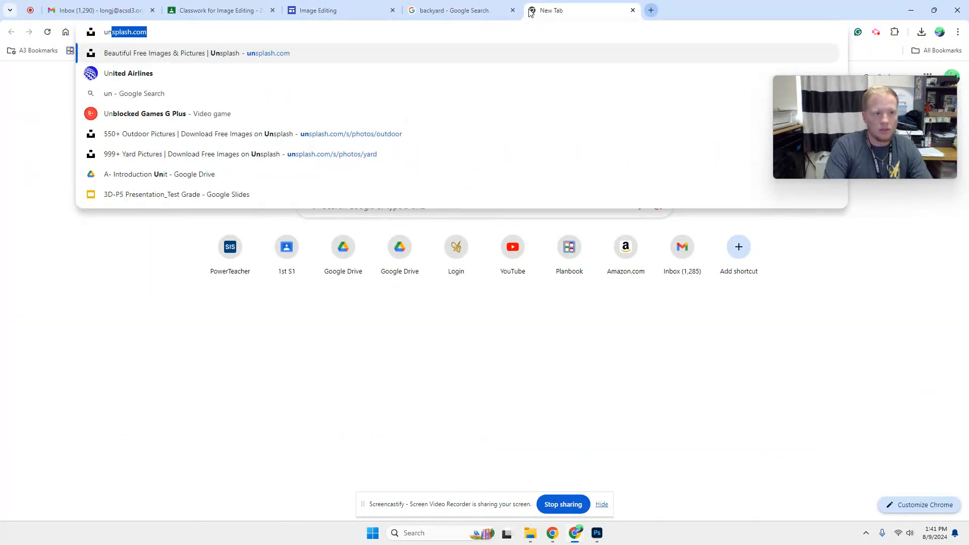
key(Return)
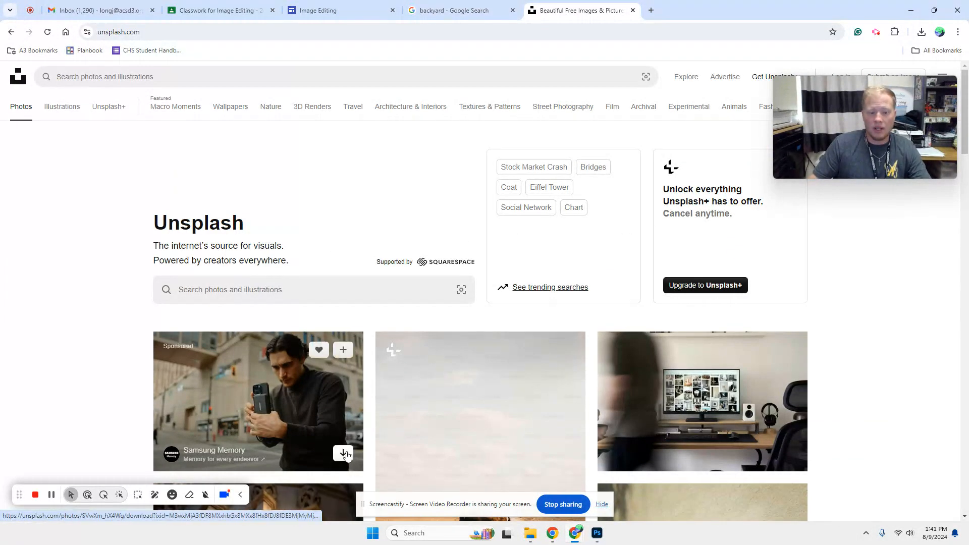
Return to the Google results and save the Mental Floss photo to the Desktop as the JPEG "Backyard".
click(454, 10)
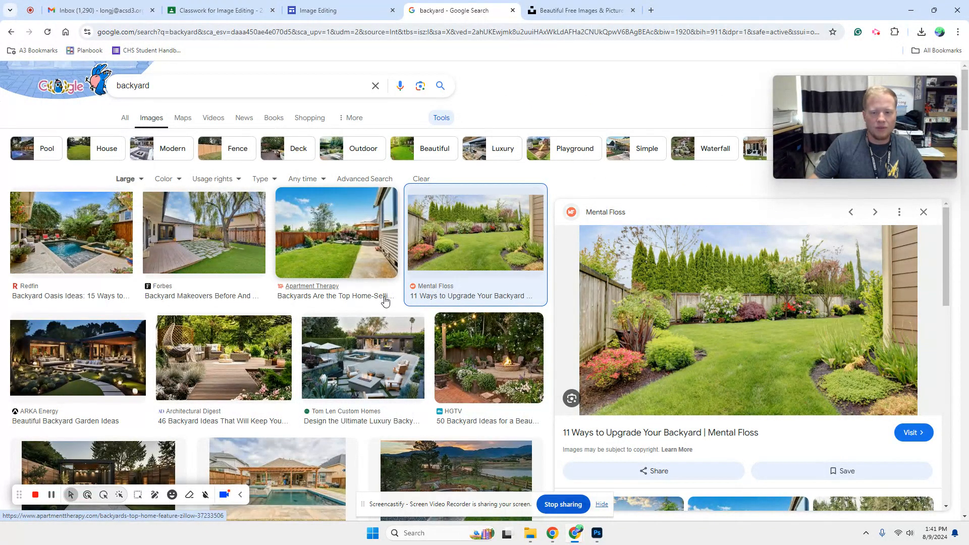
right_click(786, 322)
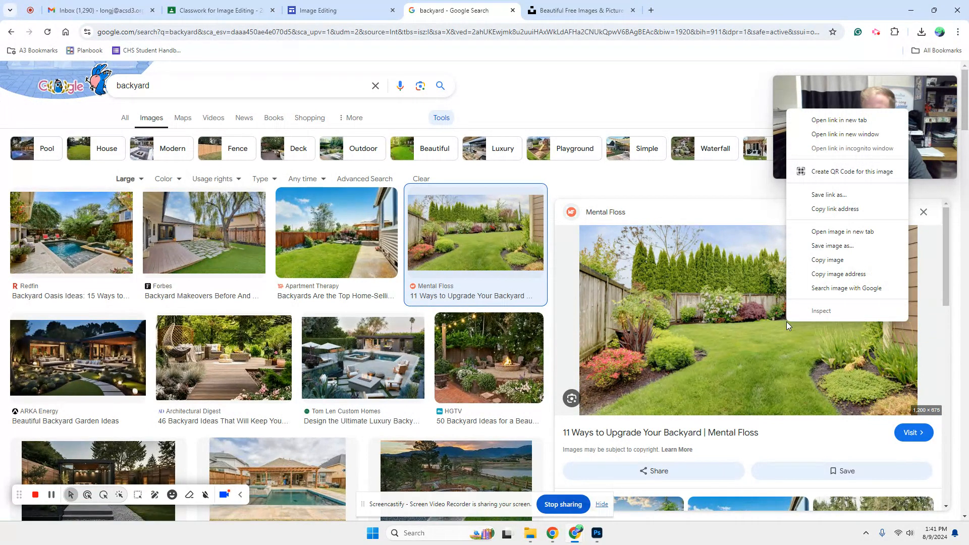
click(827, 248)
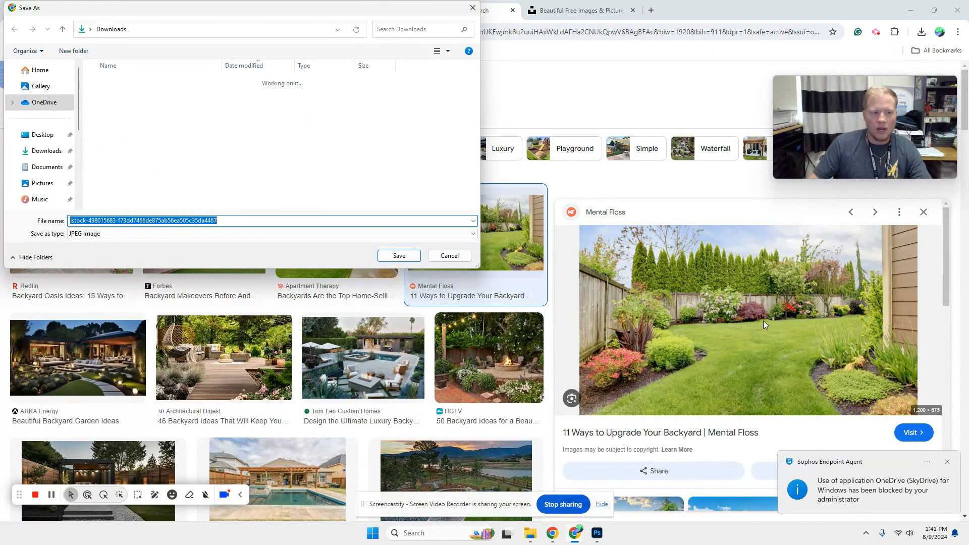
text(Backyard)
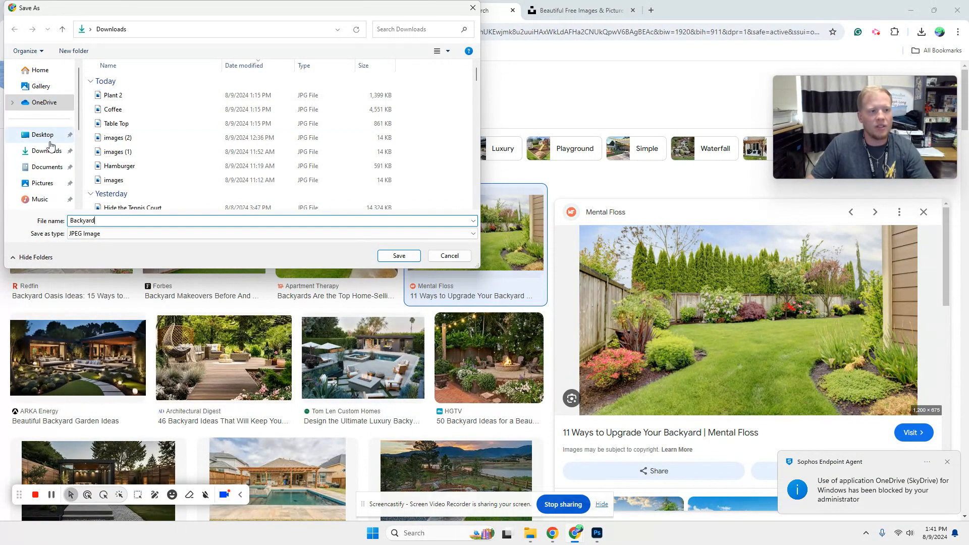
click(44, 135)
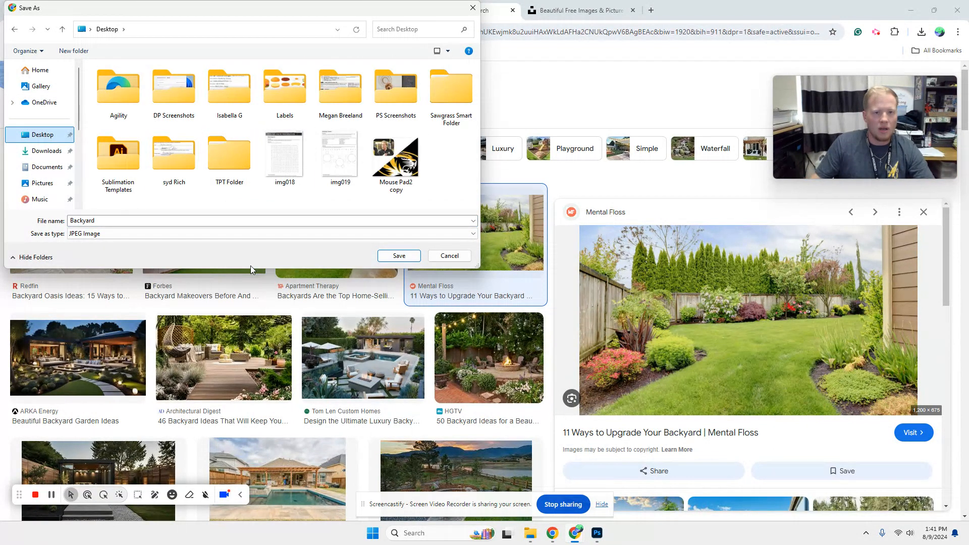
click(399, 256)
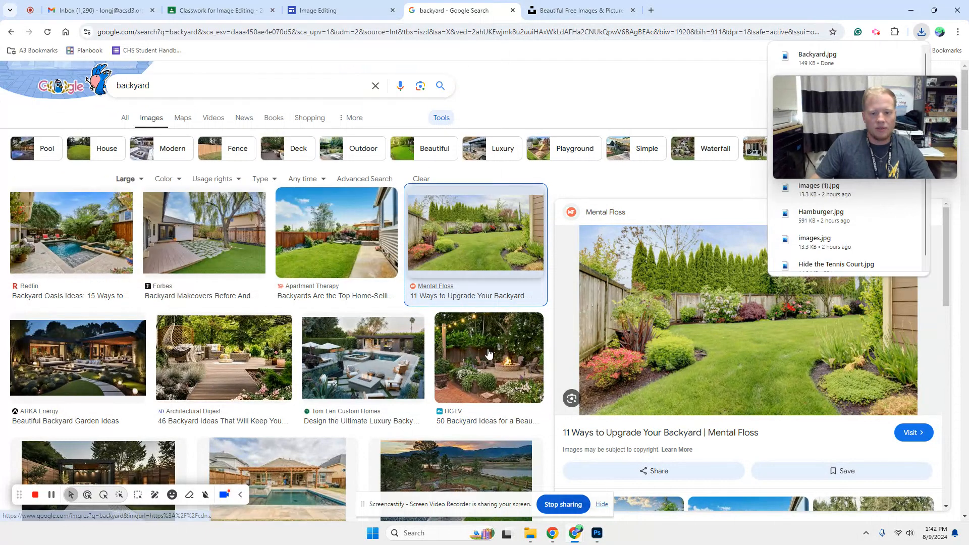
Switch to Photoshop and create a new 11 x 8.5 in, 300 ppi CMYK document with a transparent background.
click(597, 533)
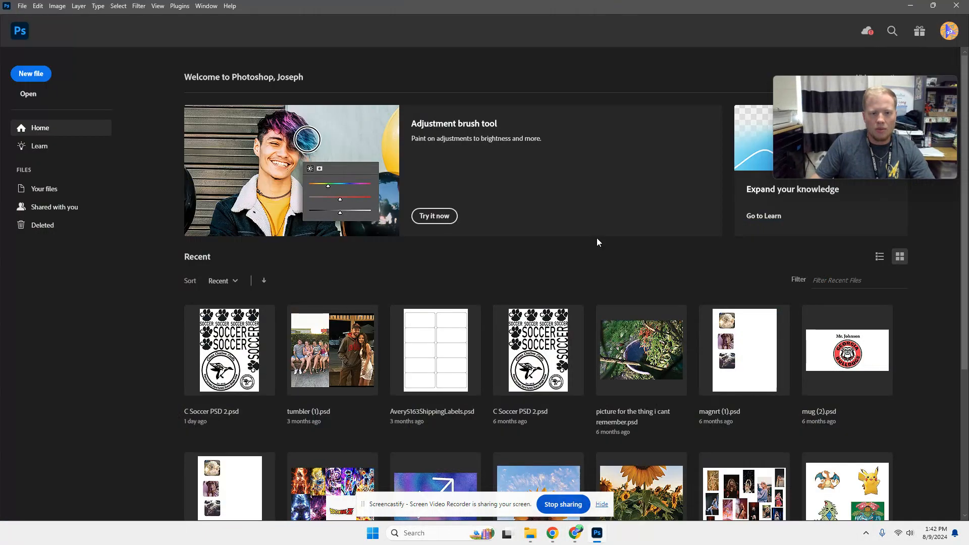
click(27, 76)
click(748, 409)
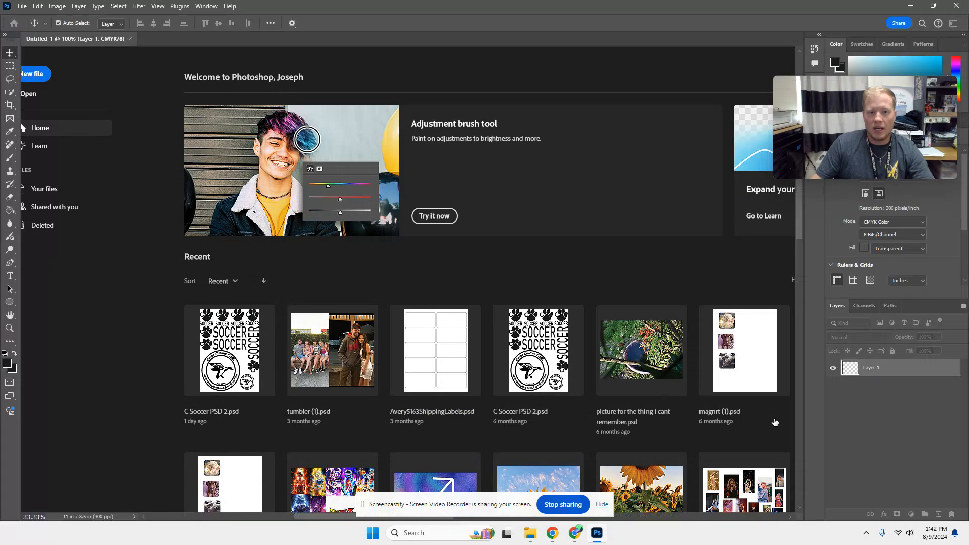
Place the Backyard image from the Desktop folder into the new document.
click(530, 536)
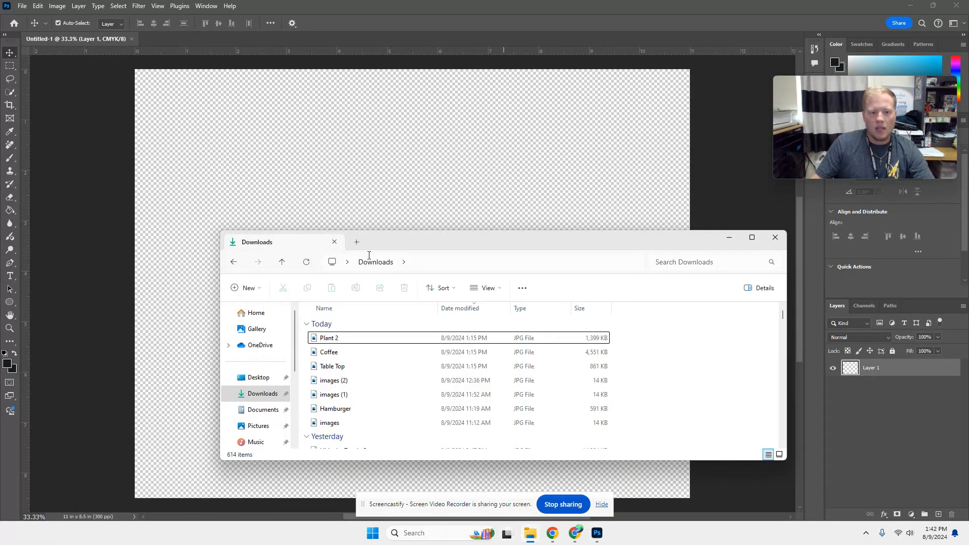
click(259, 379)
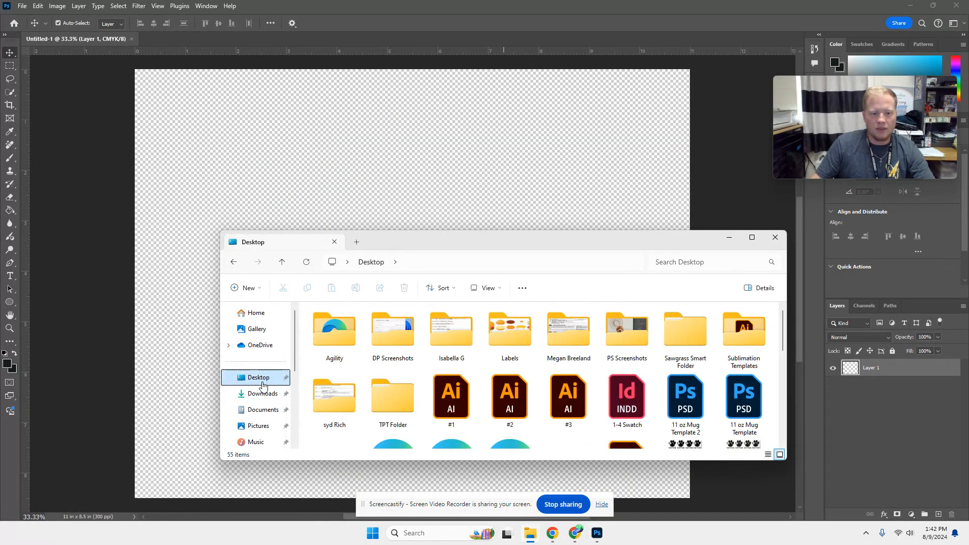
scroll(535, 353, down, 5)
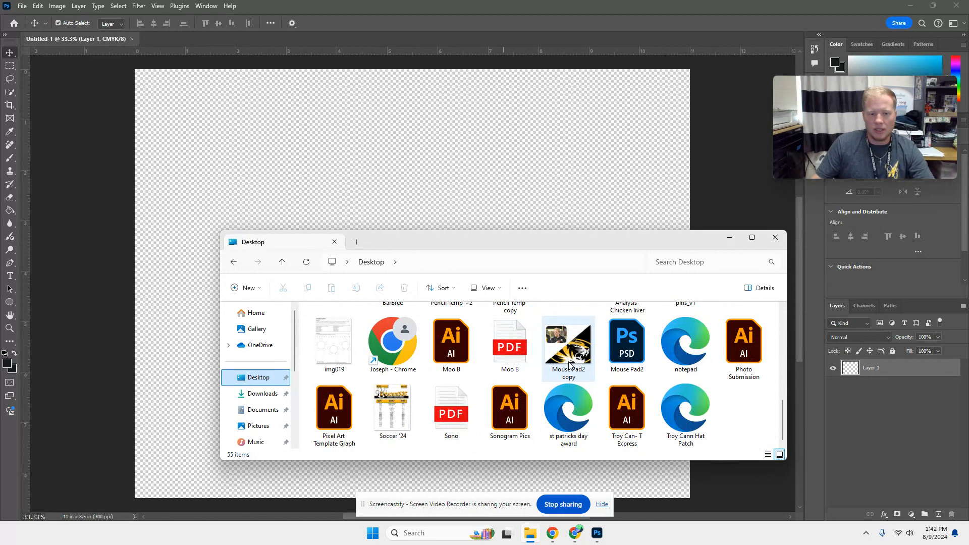
scroll(567, 366, up, 5)
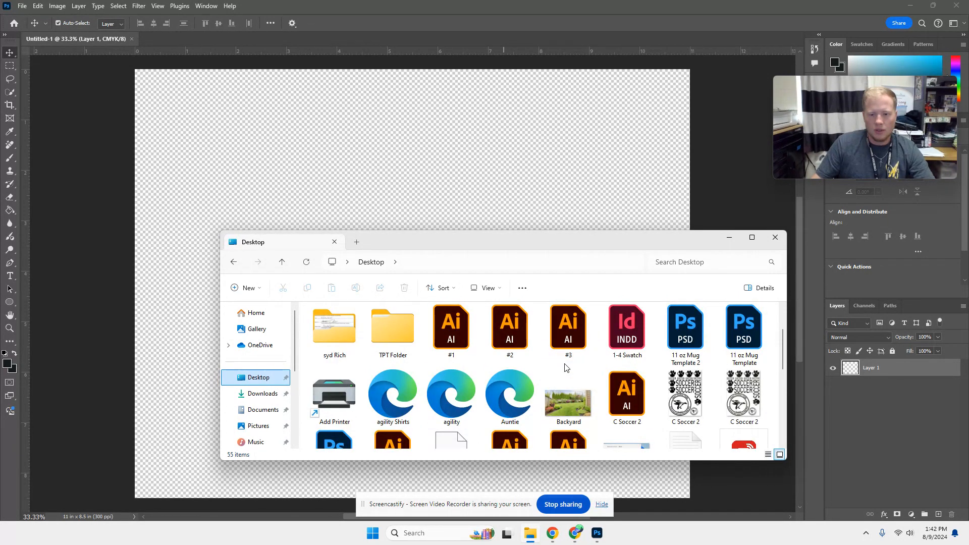
click(573, 402)
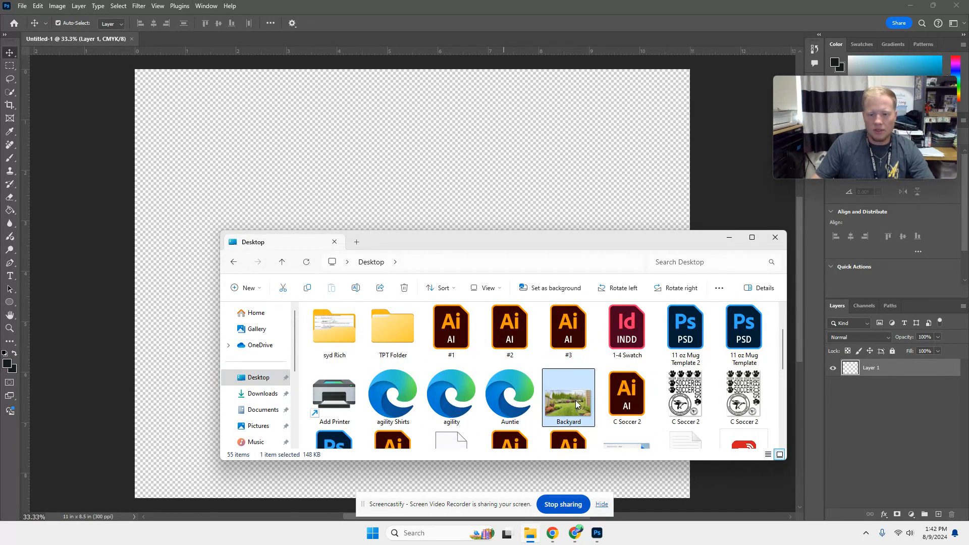
drag(462, 154, 462, 154)
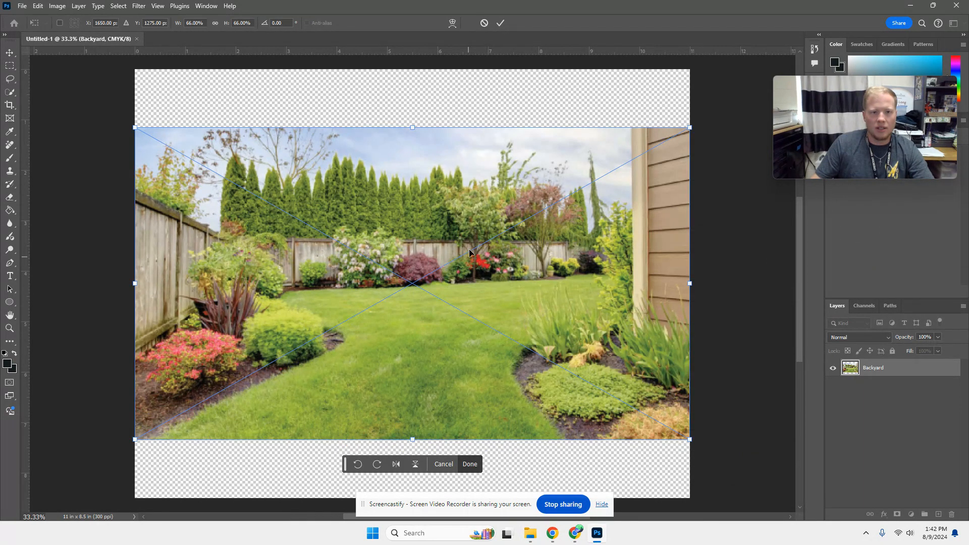
Align the placed backyard image with the canvas's top edge, scale it to about 91% to fill the height, and commit it.
drag(419, 182, 419, 125)
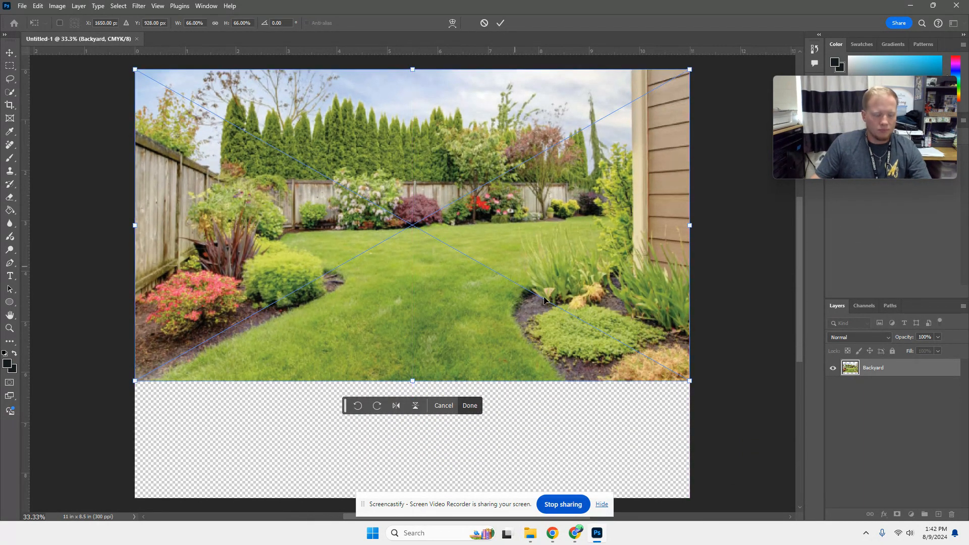
drag(686, 377, 223, 226)
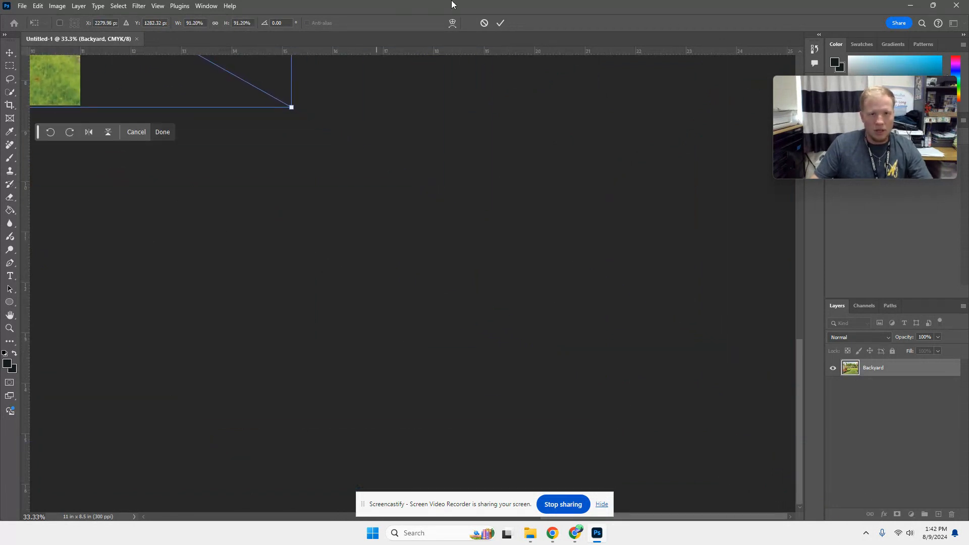
click(501, 23)
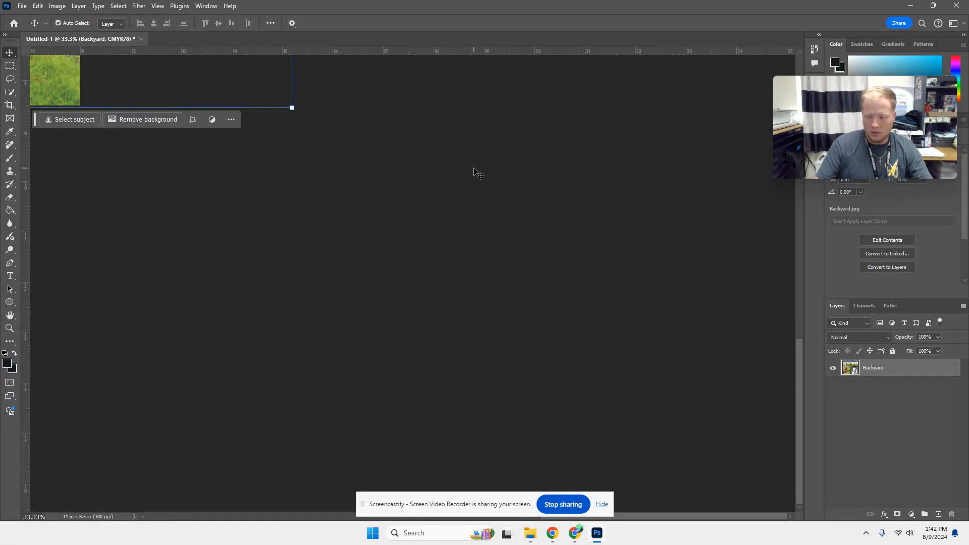
key(ctrl+0)
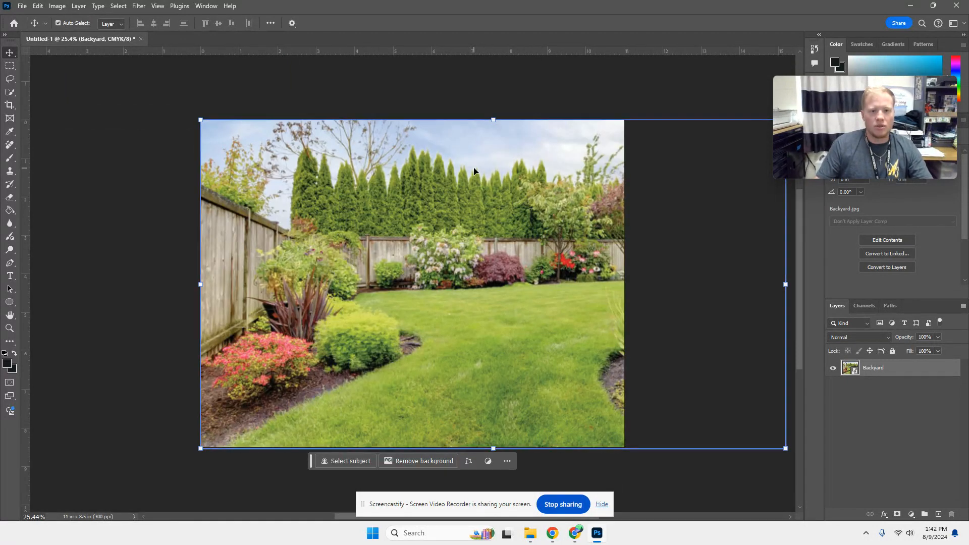
Shift the backyard image left on the canvas to bring the house wall into frame, and deselect it.
click(122, 181)
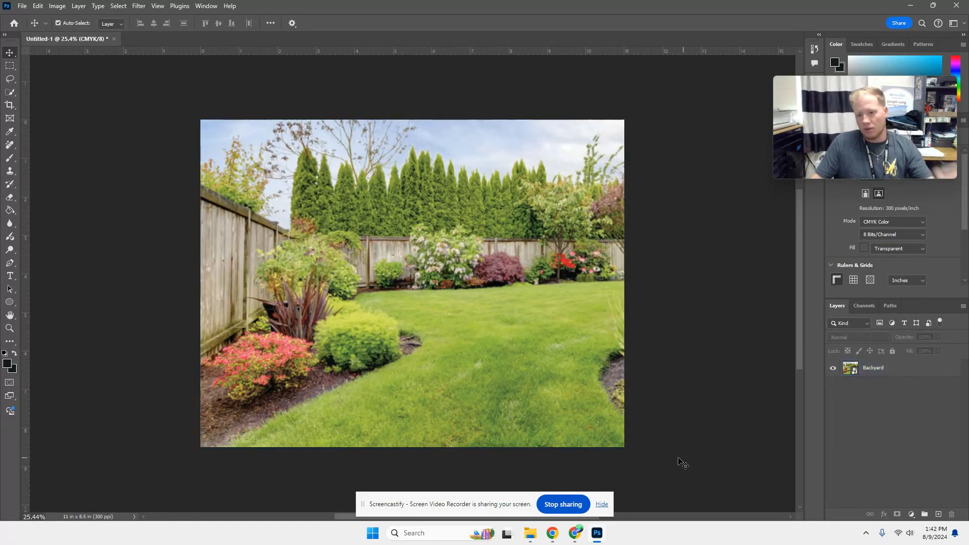
drag(456, 346, 353, 343)
click(183, 110)
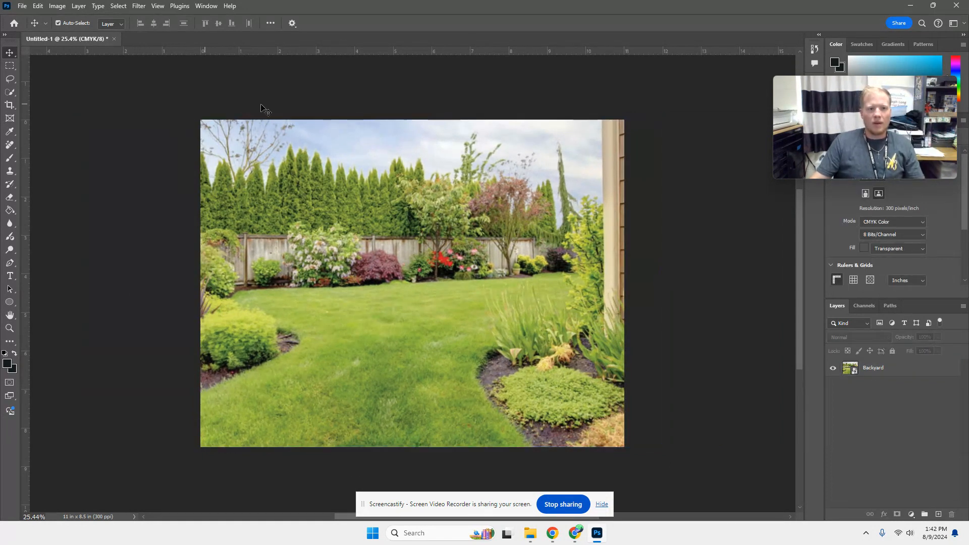
Switch to Chrome, close the Google results tab, and search Unsplash for "soccerball".
mouse_move(578, 535)
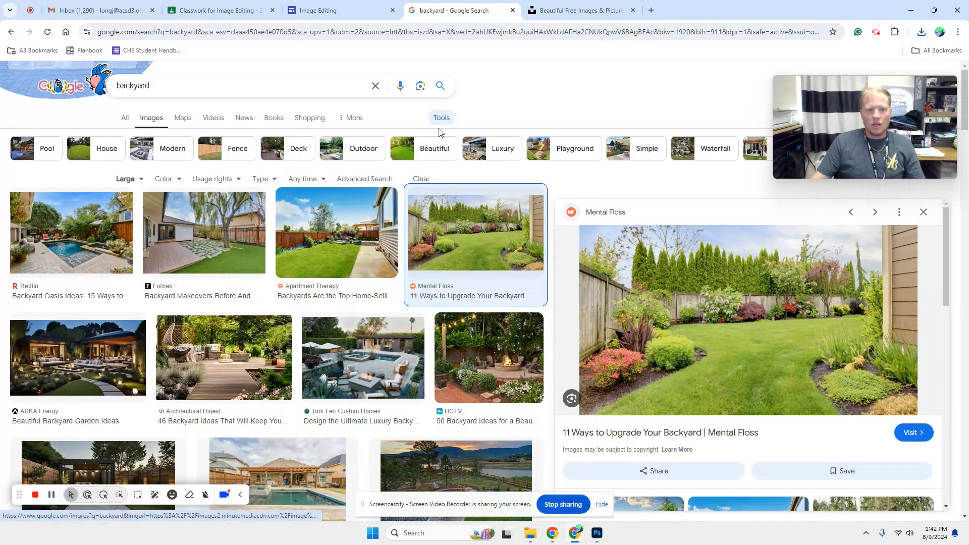
click(520, 481)
click(529, 10)
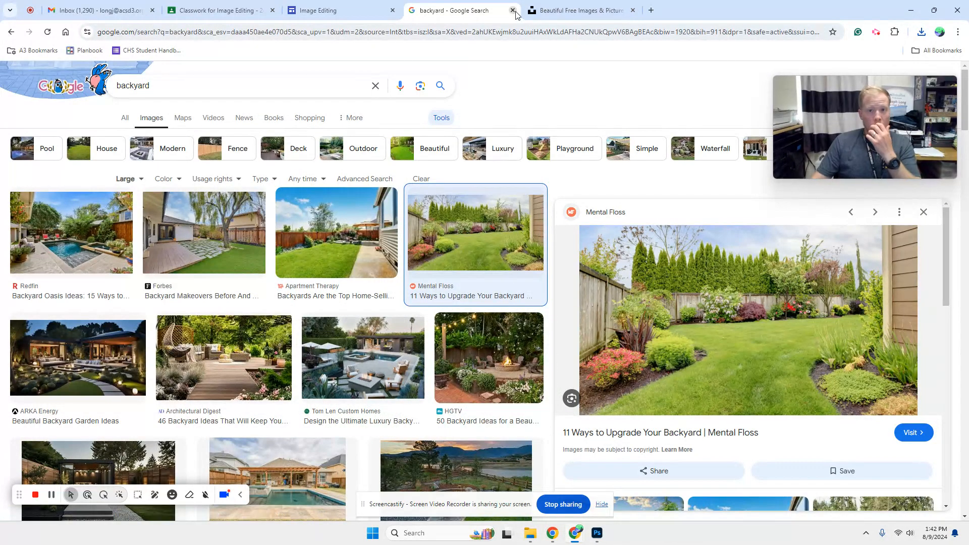
click(337, 80)
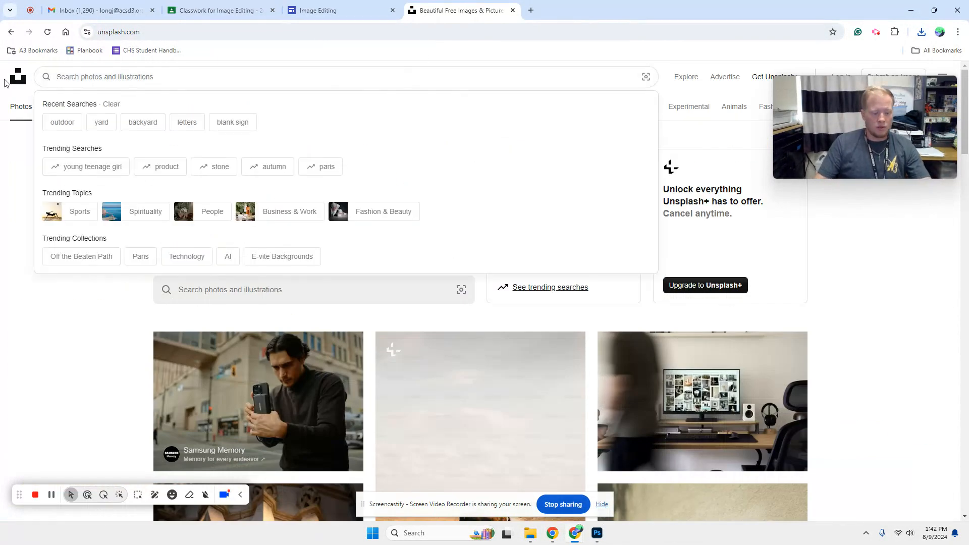
text(sq)
text(ccerbal)
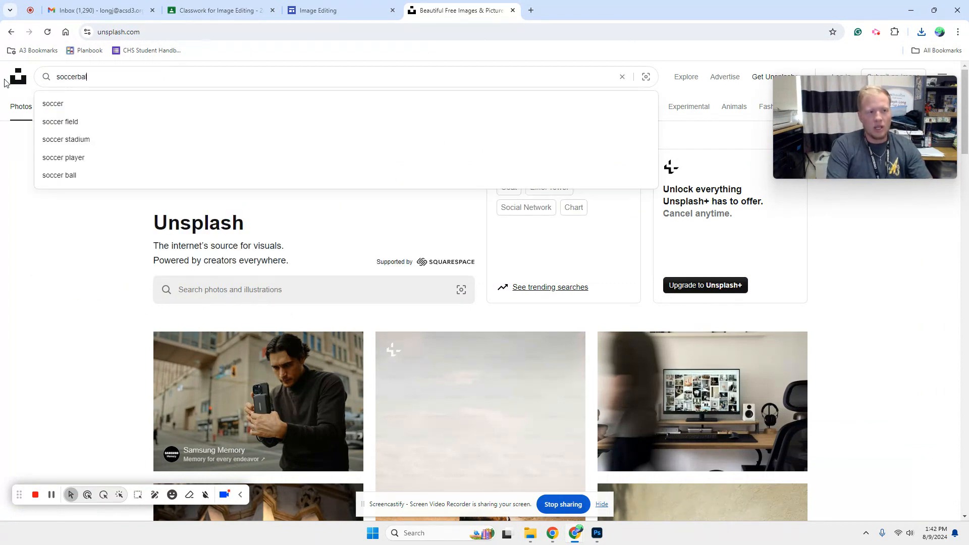
text(l)
key(Return)
Download the photo of the black-and-white soccer ball on grass from the search results.
scroll(319, 228, down, 6)
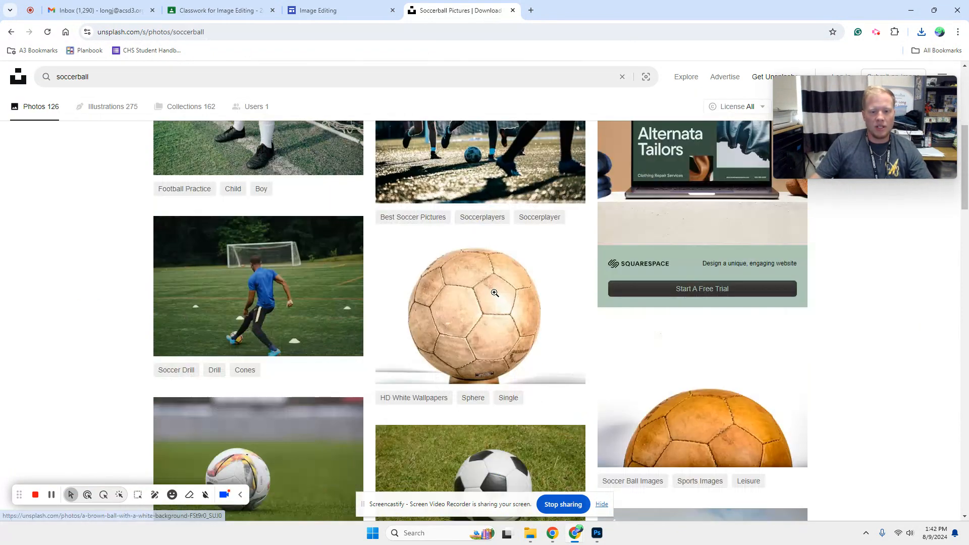
scroll(494, 293, down, 3)
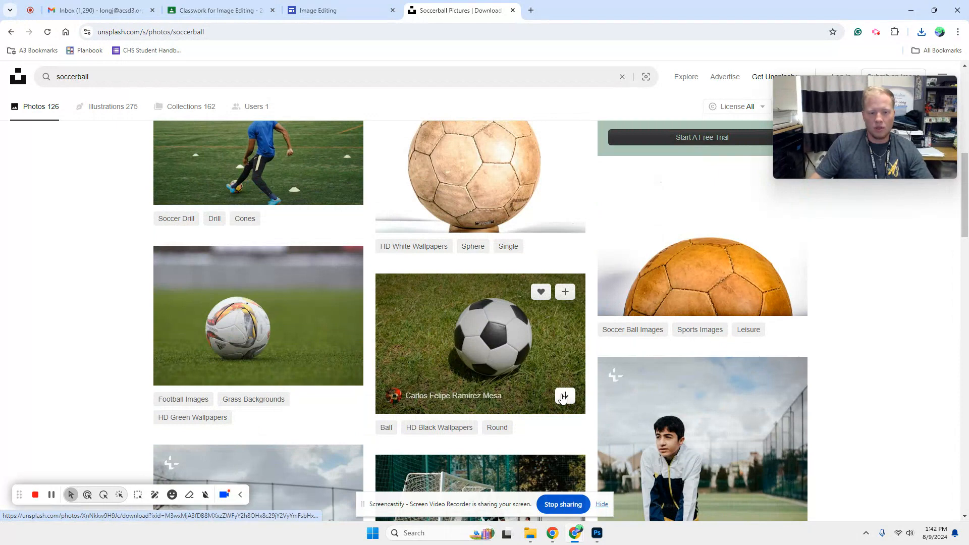
click(563, 396)
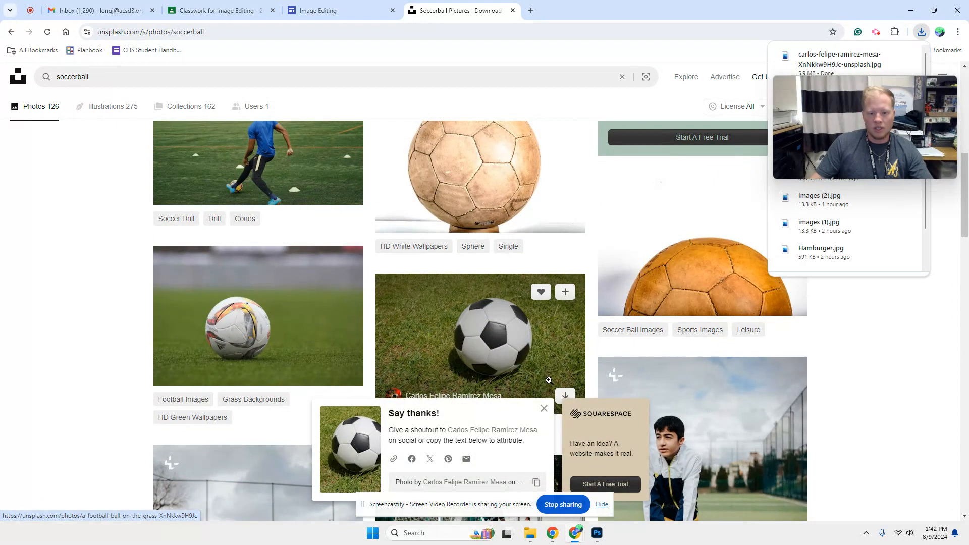
Switch to Photoshop and place the downloaded soccer ball photo from the downloads folder onto the backyard canvas.
click(601, 538)
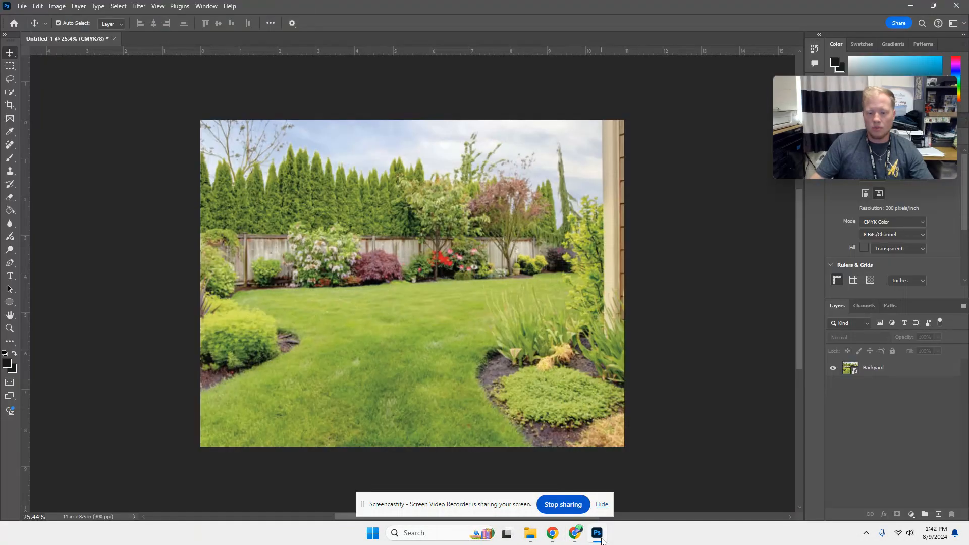
click(528, 534)
click(261, 394)
drag(367, 338, 419, 198)
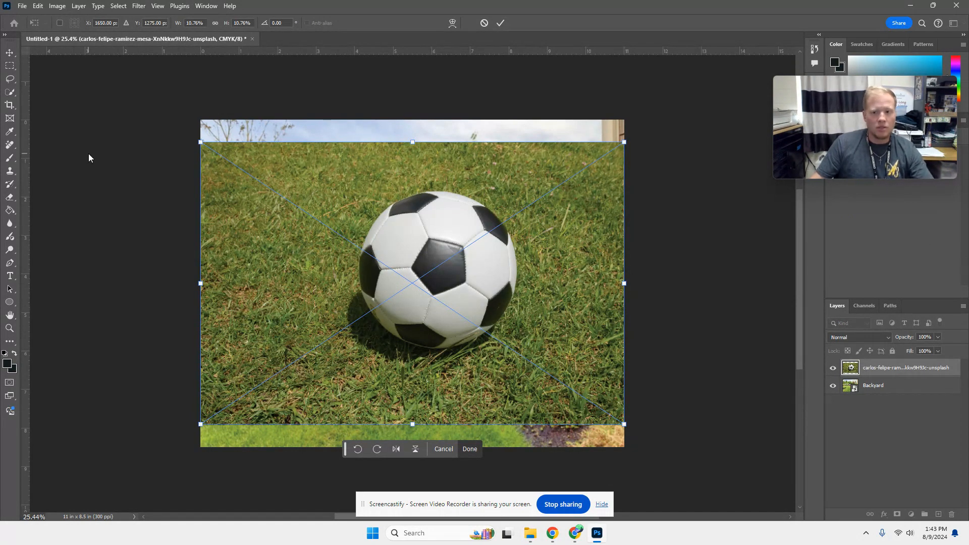
Commit the placed photo, rename its layer as Soccerball, and deselect it.
double_click(885, 367)
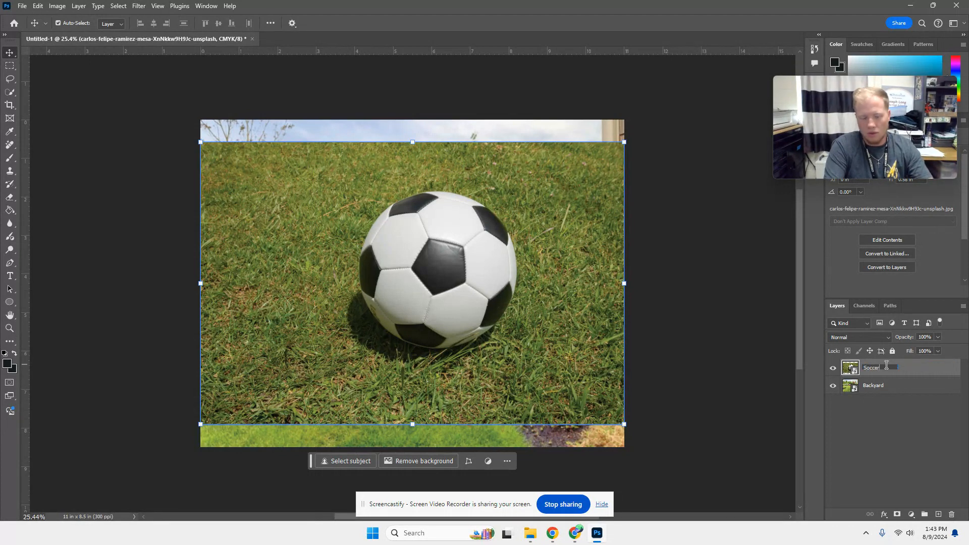
key(Return)
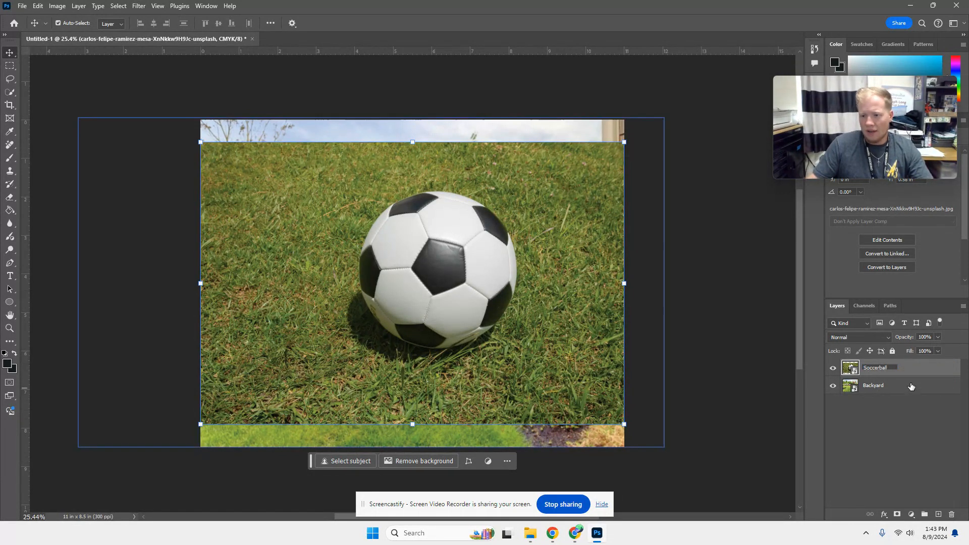
click(83, 152)
Select the ball on the Soccerball layer with the Quick Selection tool, painting over its white and black patches.
click(879, 372)
click(9, 91)
click(407, 248)
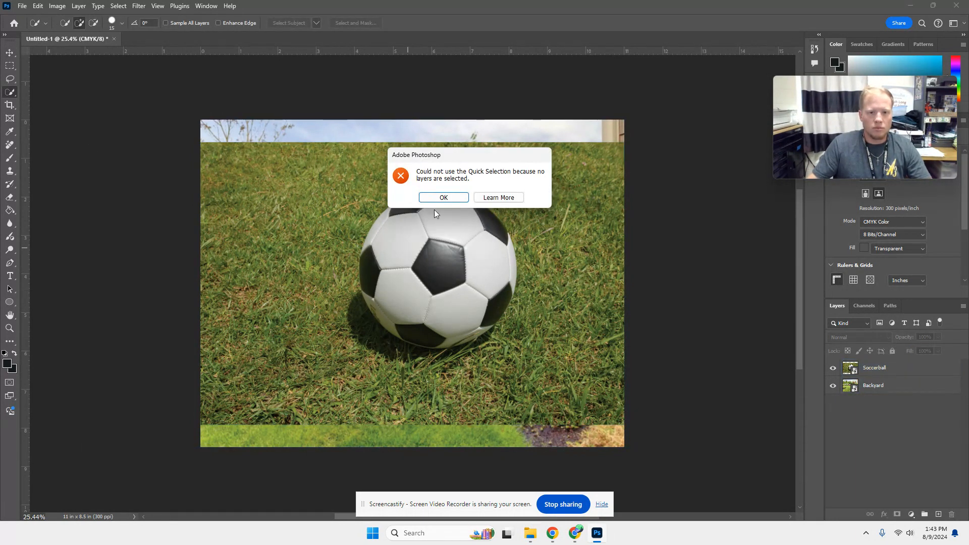
click(444, 197)
click(906, 370)
mouse_move(406, 234)
mouse_down()
mouse_move(444, 283)
mouse_move(476, 282)
mouse_up()
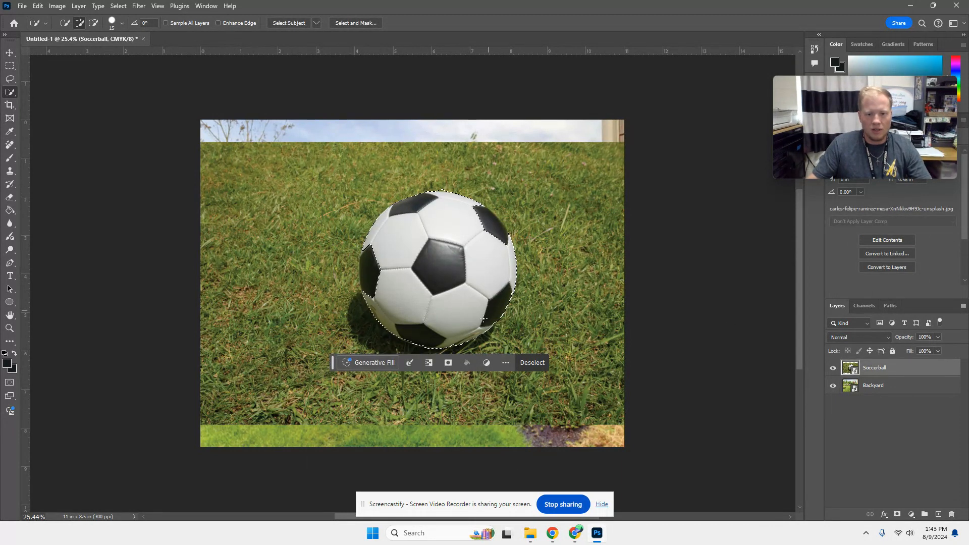
click(385, 245)
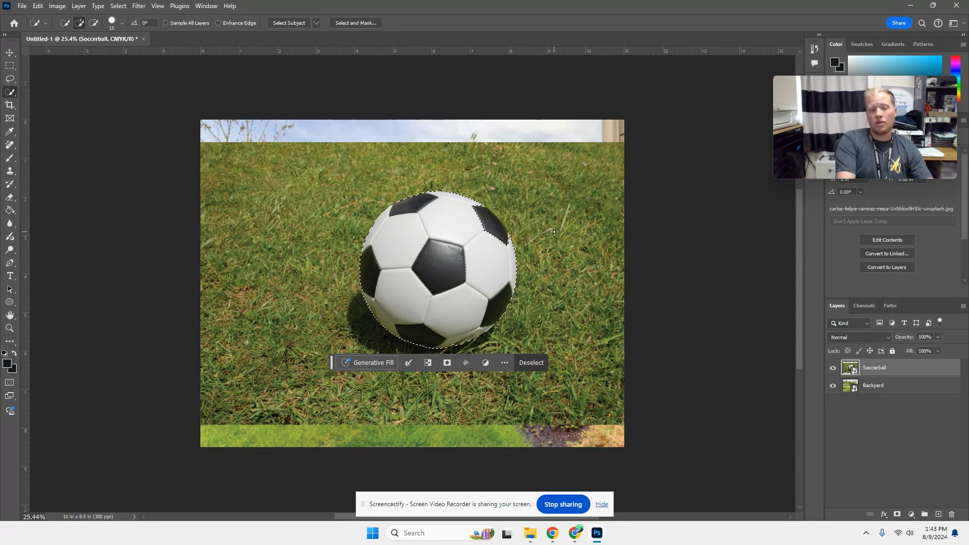
Try copying the partly selected ball to a new layer with the Soccerball photo hidden, and undo both changes.
key(ctrl+j)
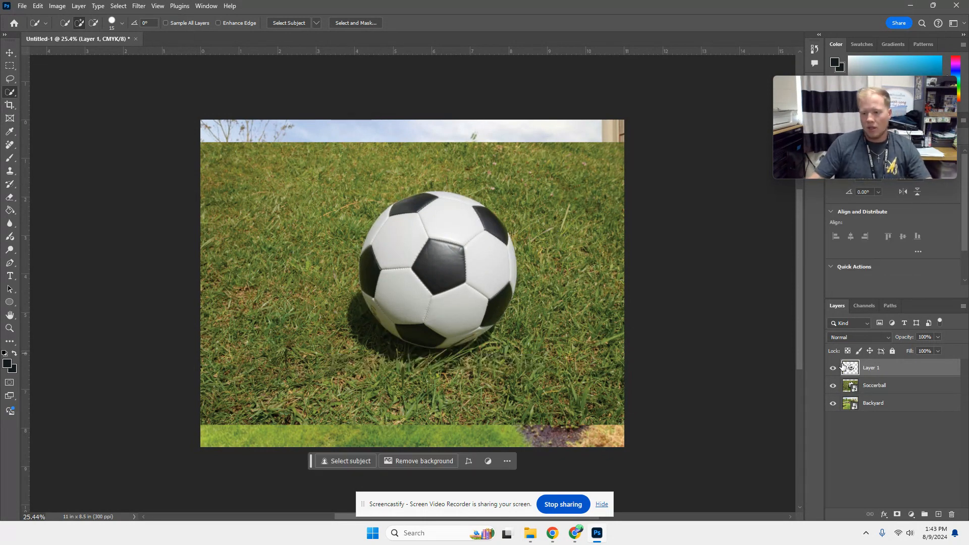
click(833, 387)
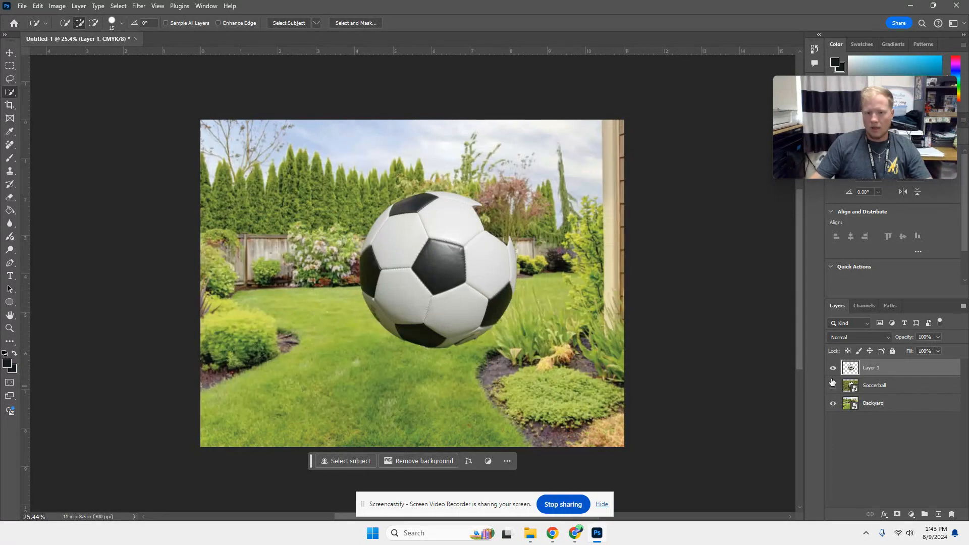
key(ctrl+z)
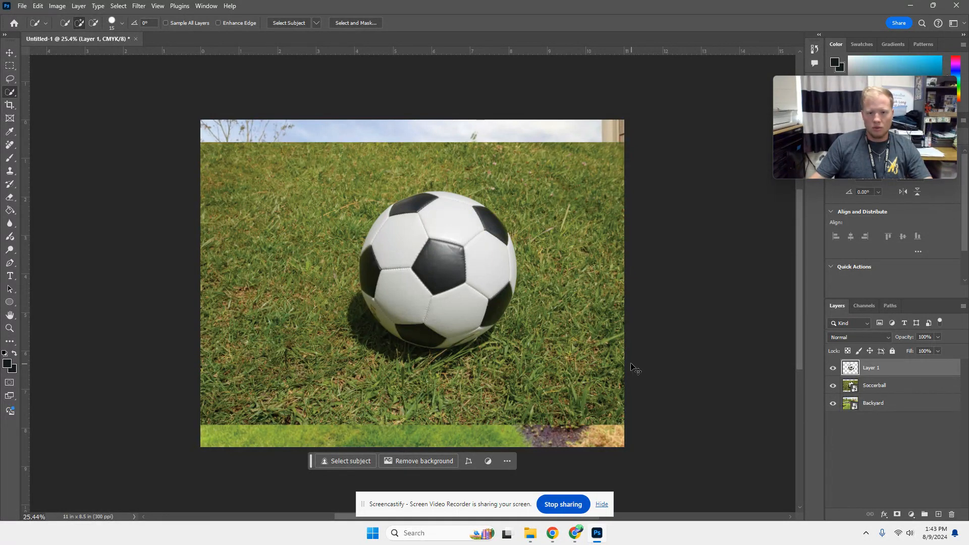
key(ctrl+z)
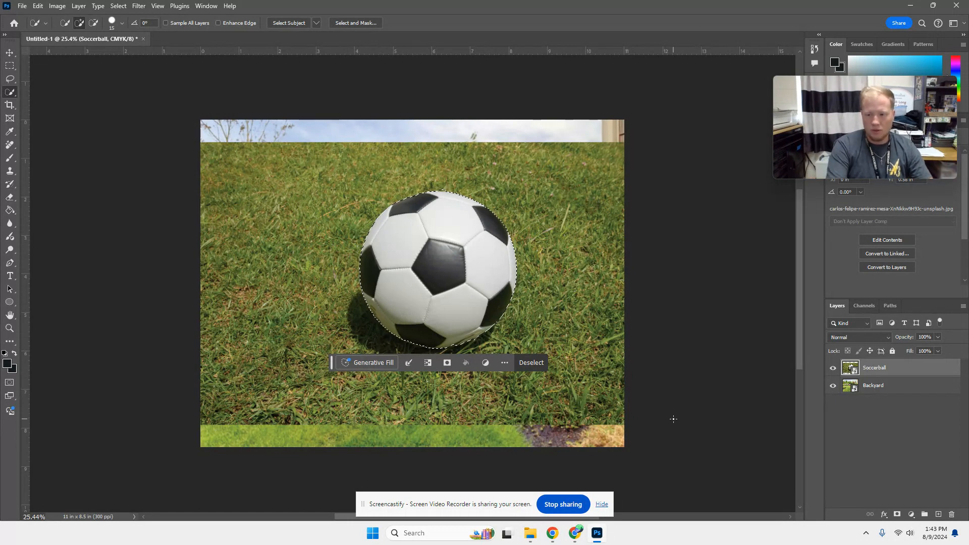
Complete the selection with the ball's missing black patch, copy it to a new layer, and hide the Soccerball photo.
key(ctrl+j)
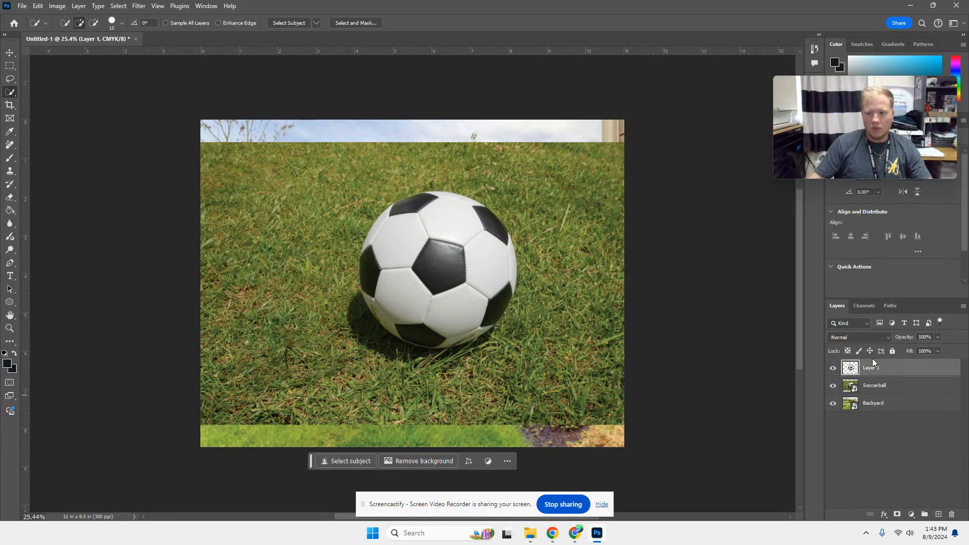
click(833, 387)
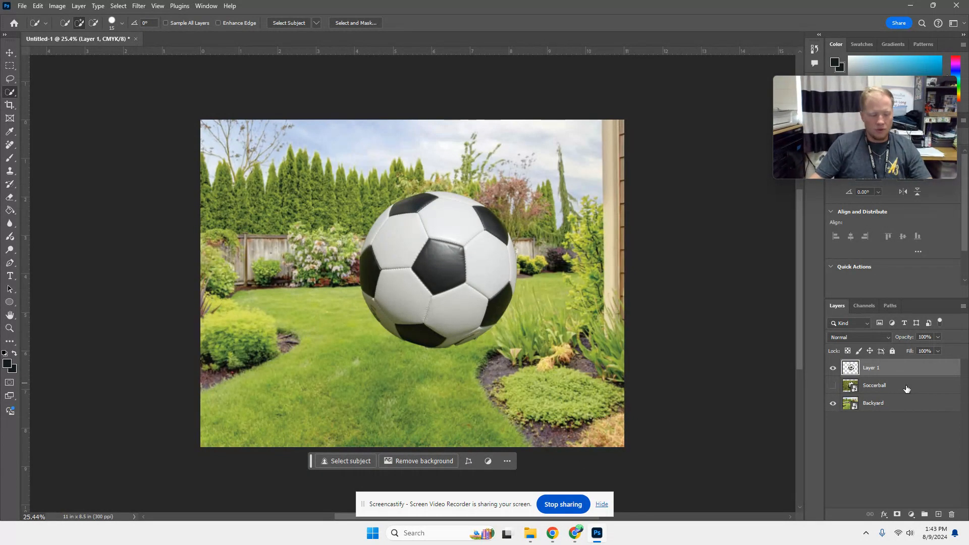
Group the cut-out ball layer with the Soccerball layer and name the group Soccer Ball.
ctrl+click(906, 382)
click(924, 514)
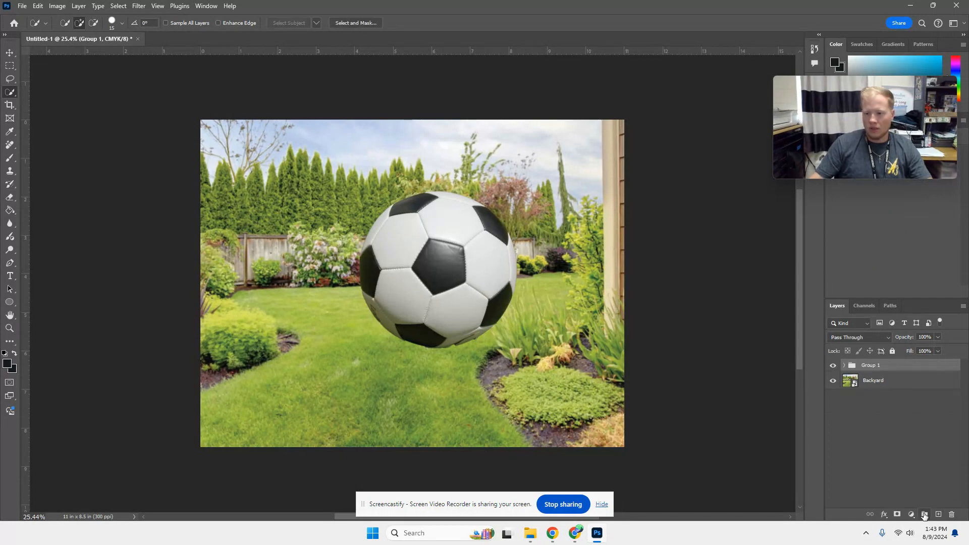
double_click(883, 367)
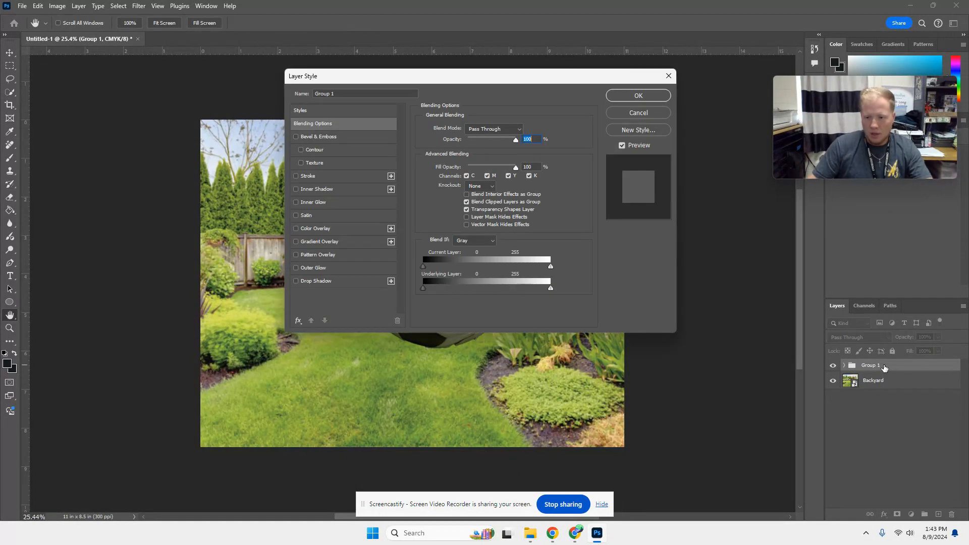
click(669, 76)
double_click(865, 364)
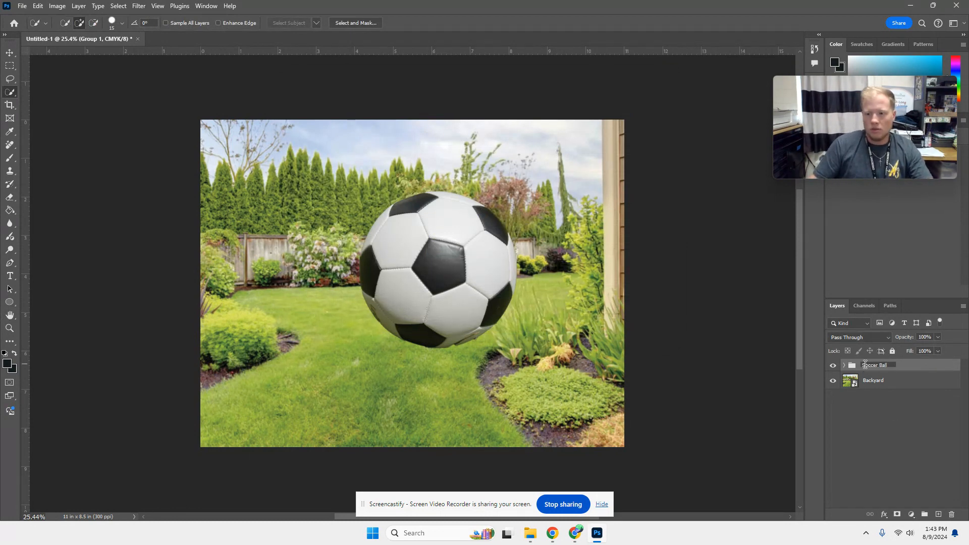
Scale the cut-out ball down and place it on the lawn beside the left-hand shrub, committing the transform and deselecting it.
click(5, 53)
mouse_move(430, 203)
mouse_down()
mouse_move(398, 200)
mouse_move(418, 215)
mouse_up()
drag(348, 202, 462, 318)
drag(469, 359, 310, 333)
click(499, 23)
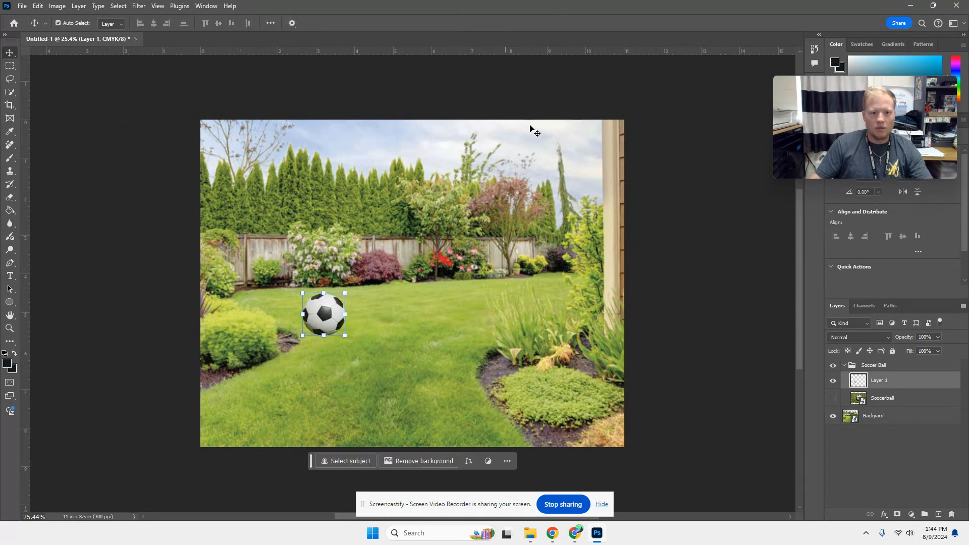
click(752, 330)
Collapse the Soccer Ball group, hide it so only the backyard shows, and deselect everything.
click(833, 365)
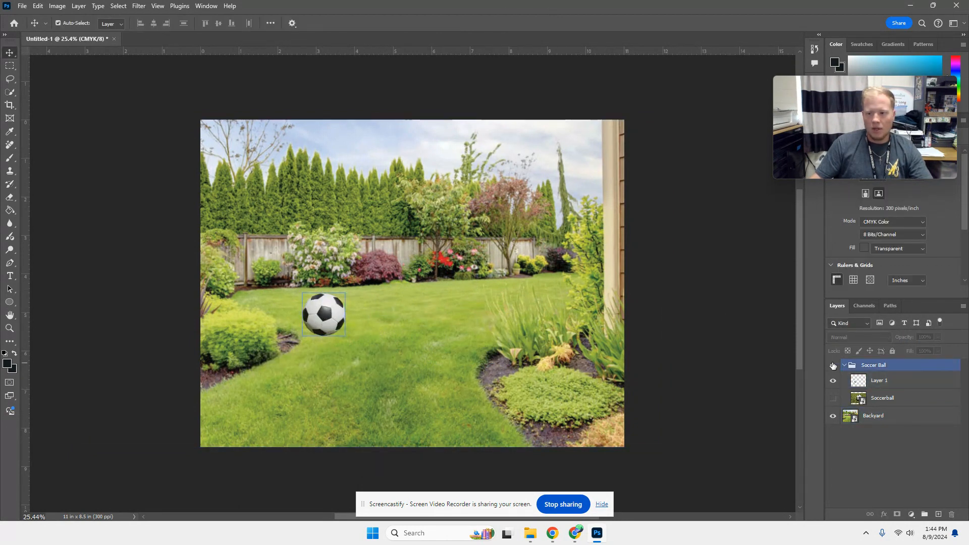
click(857, 365)
click(843, 364)
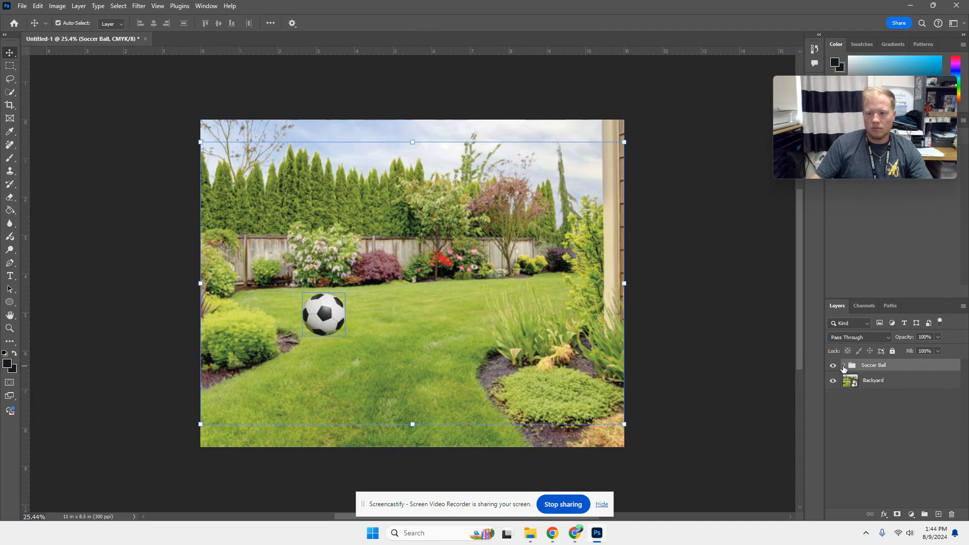
click(832, 365)
click(691, 345)
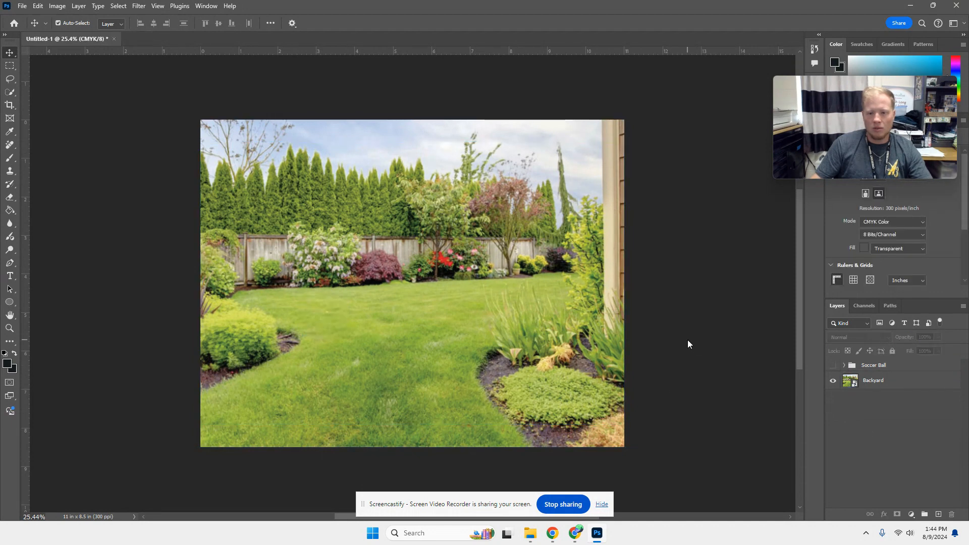
click(324, 261)
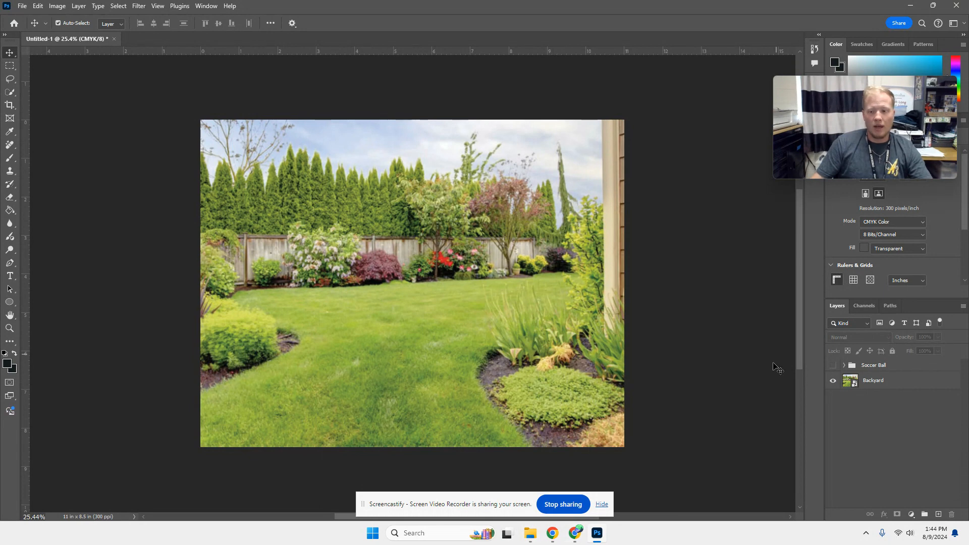
Review the Ch. 2-6B assignment requirements on the Image Editing page in Chrome, and return to Photoshop.
mouse_move(574, 536)
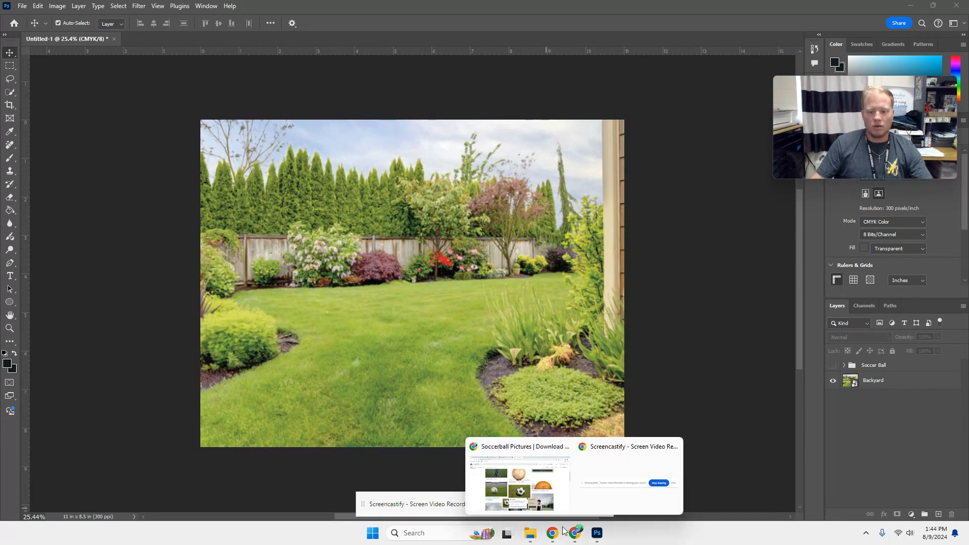
click(528, 496)
click(314, 10)
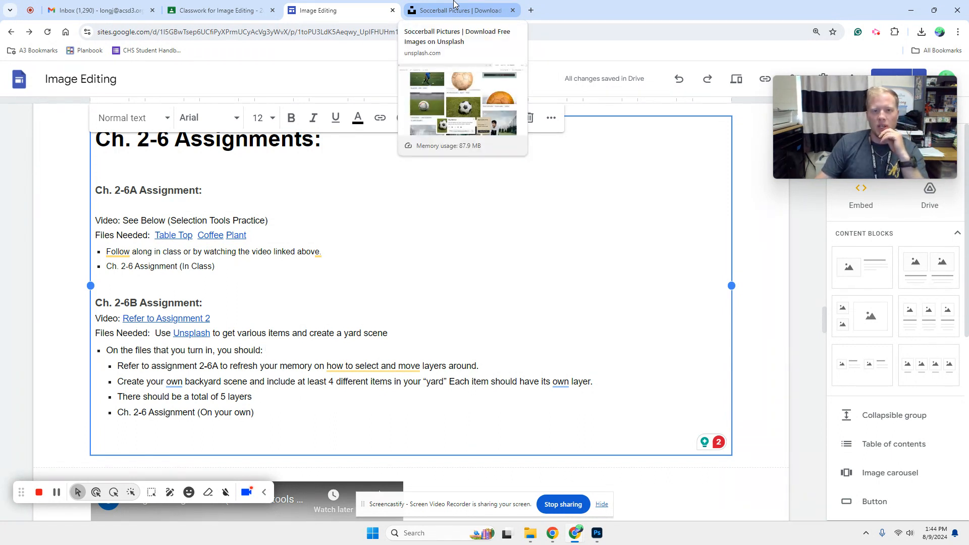
click(596, 533)
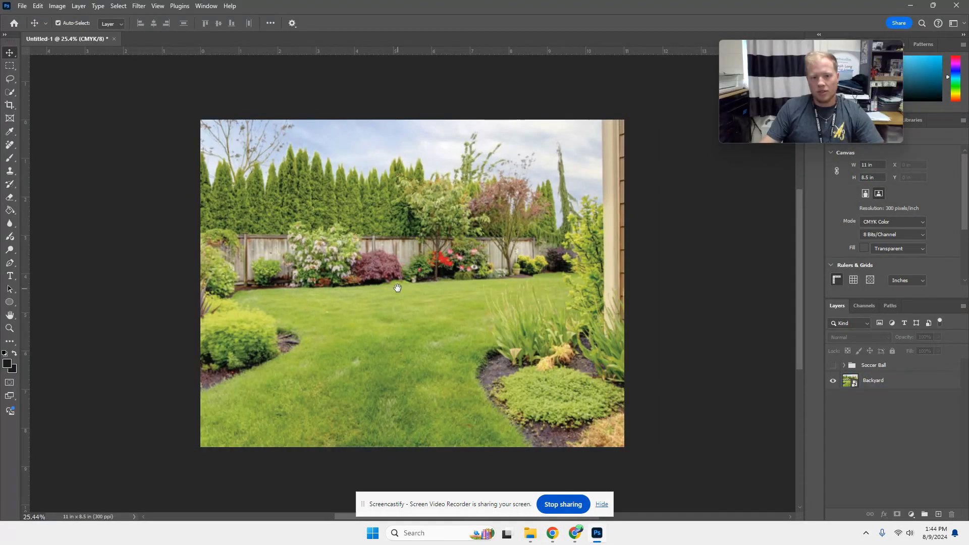
Show the Soccer Ball group over the backyard again and leave all layers deselected.
click(530, 347)
drag(512, 307, 661, 357)
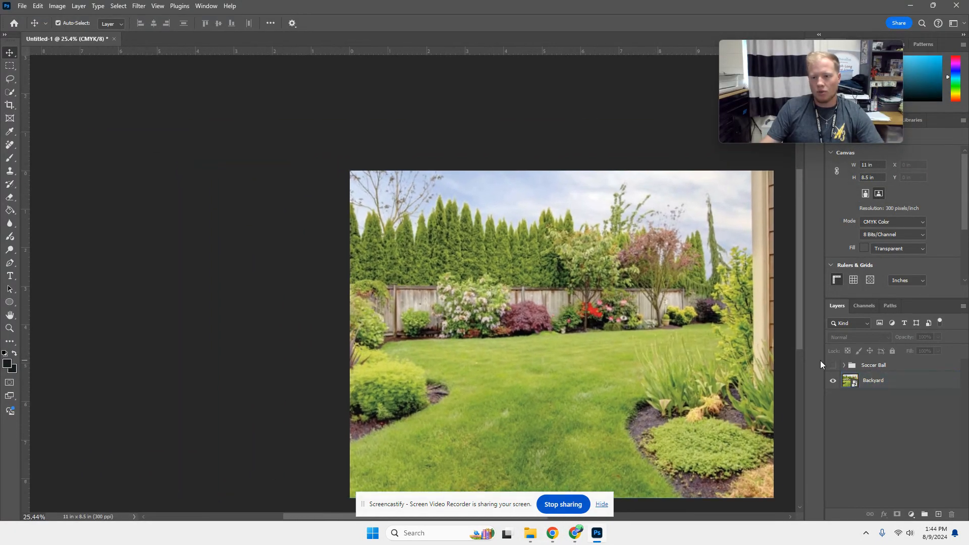
click(832, 366)
click(845, 365)
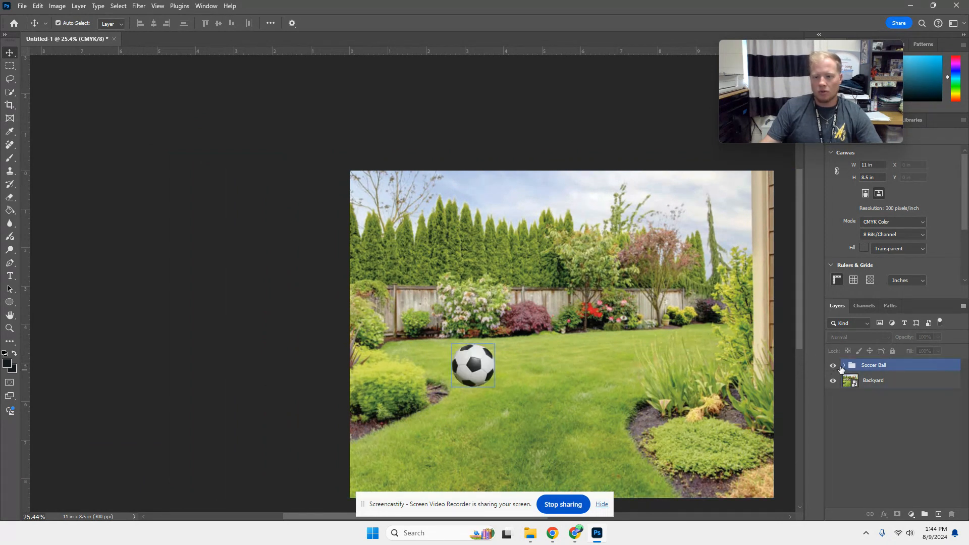
click(439, 153)
click(499, 373)
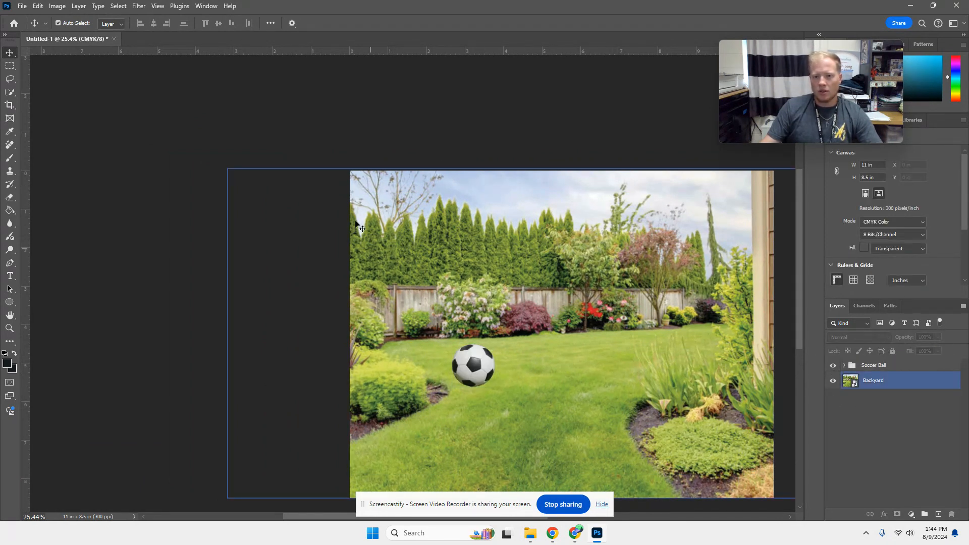
click(310, 142)
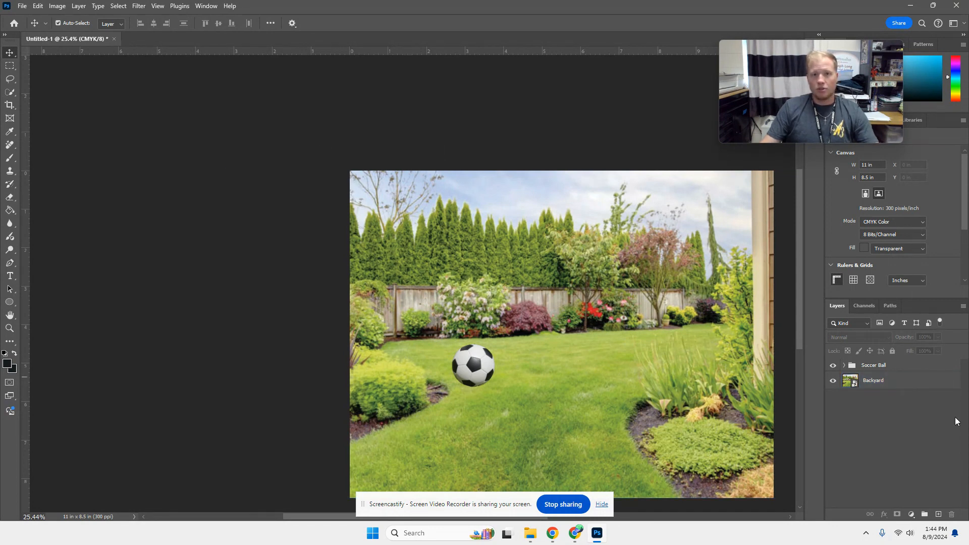